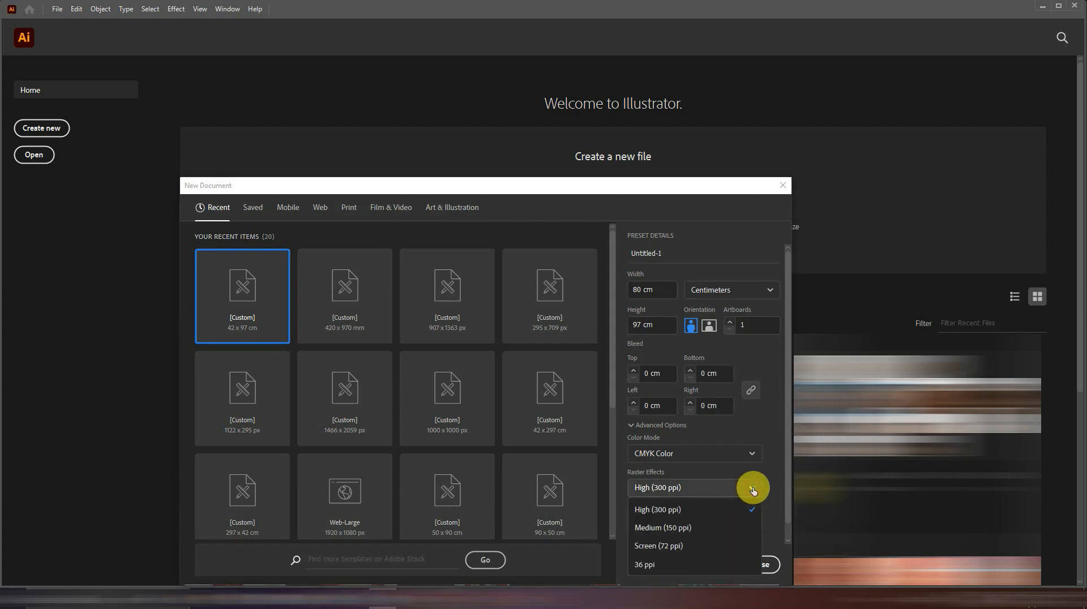
Create a new 80 × 97 cm portrait document in CMYK Color with High (300 ppi) raster effects
left_click(717, 501)
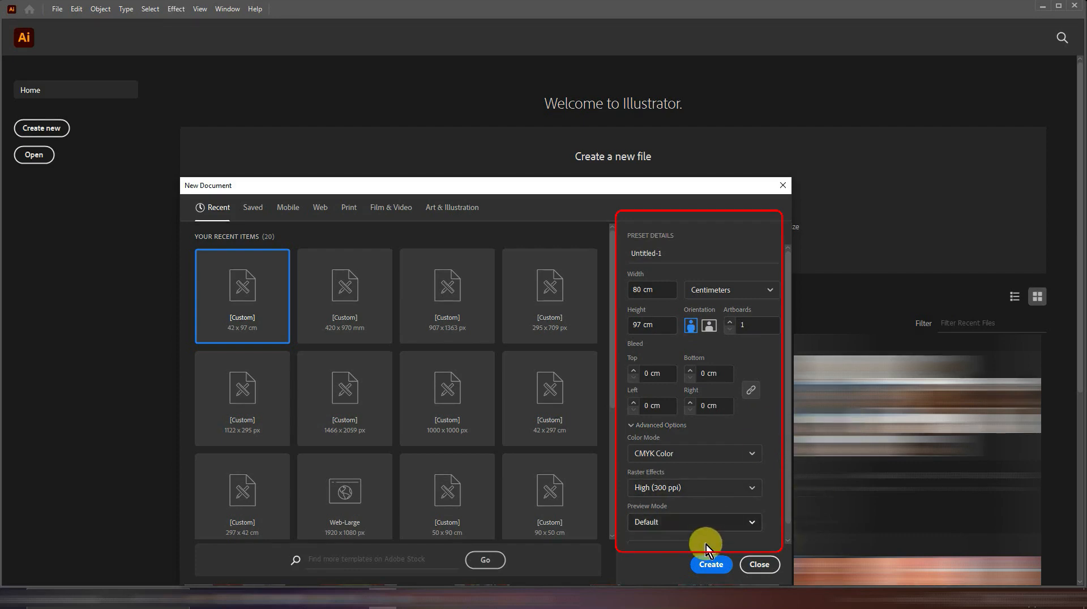
left_click(703, 565)
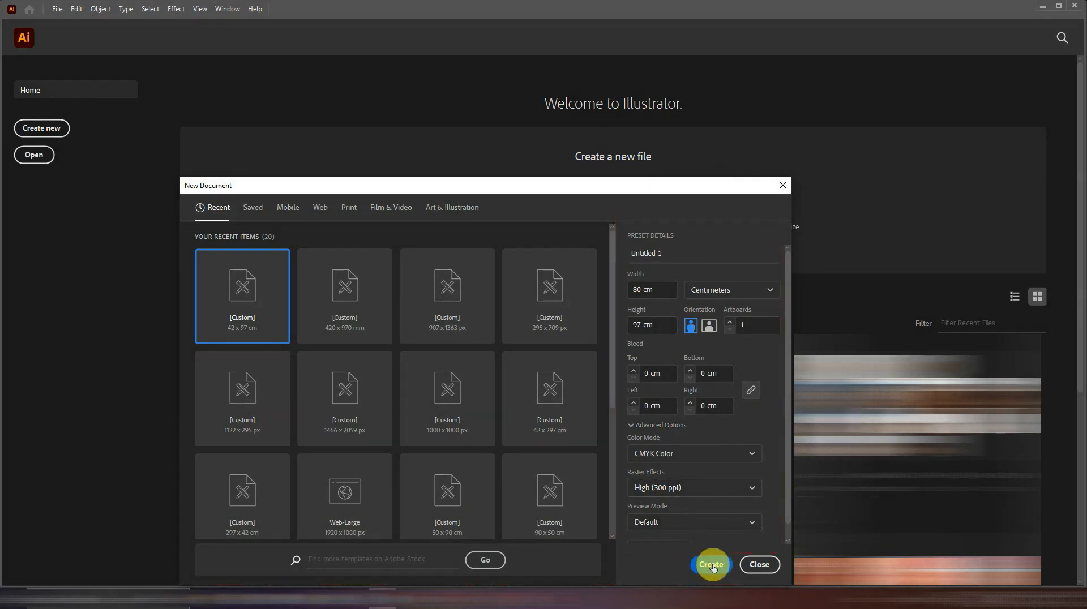
left_click_drag(459, 193, 456, 196)
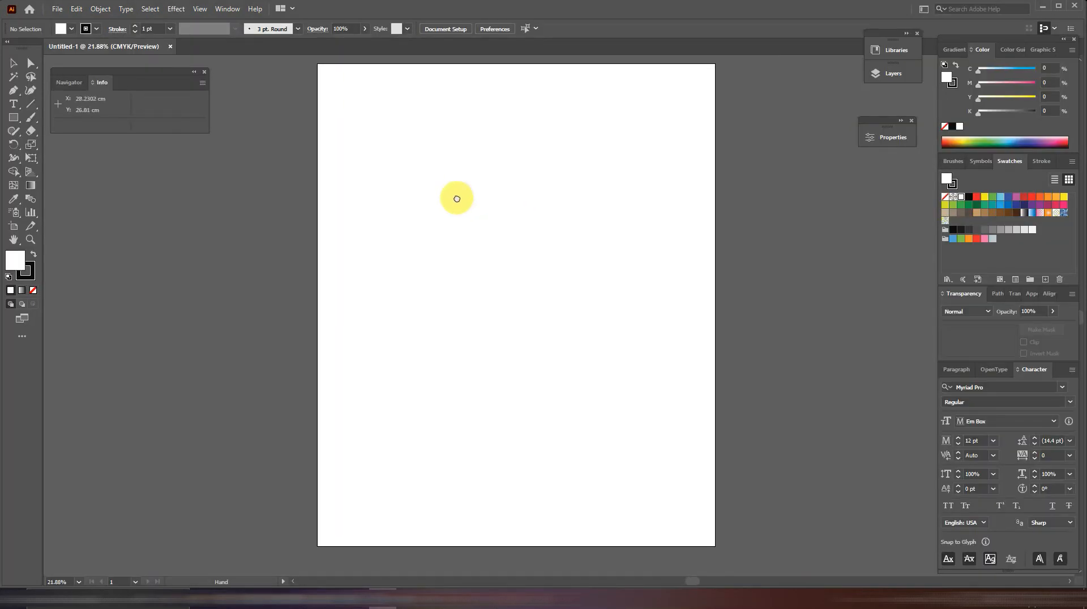
Show the rulers and set their units to inches
left_click(200, 9)
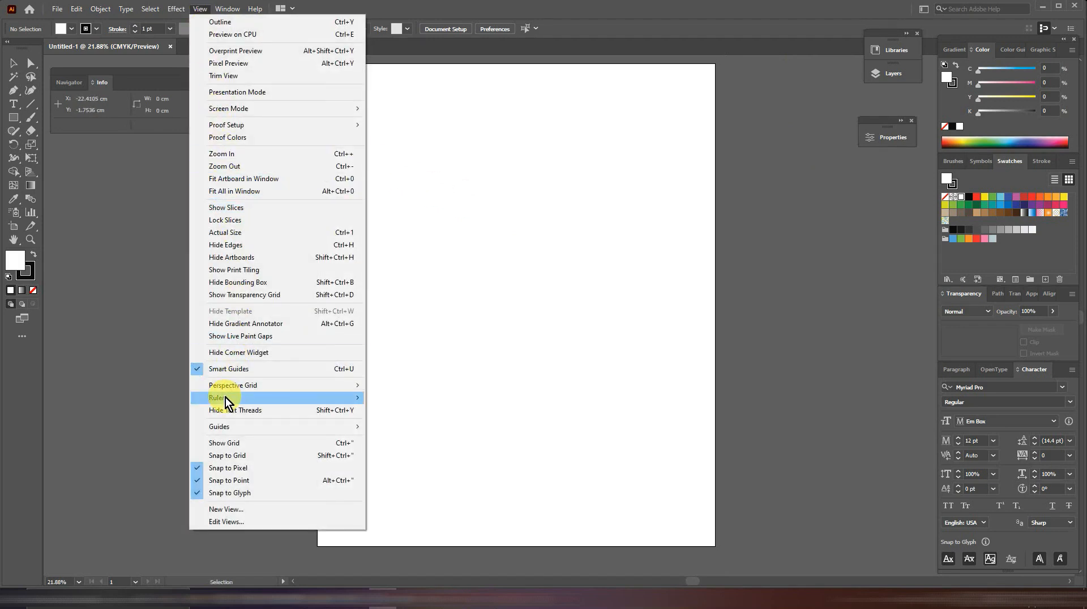
mouse_move(309, 399)
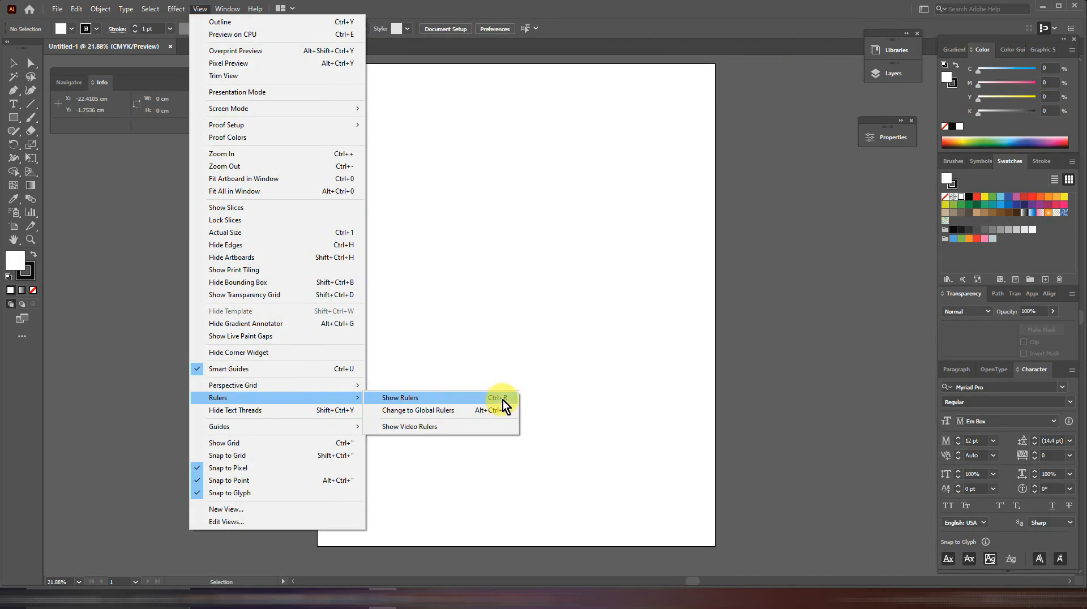
left_click(449, 399)
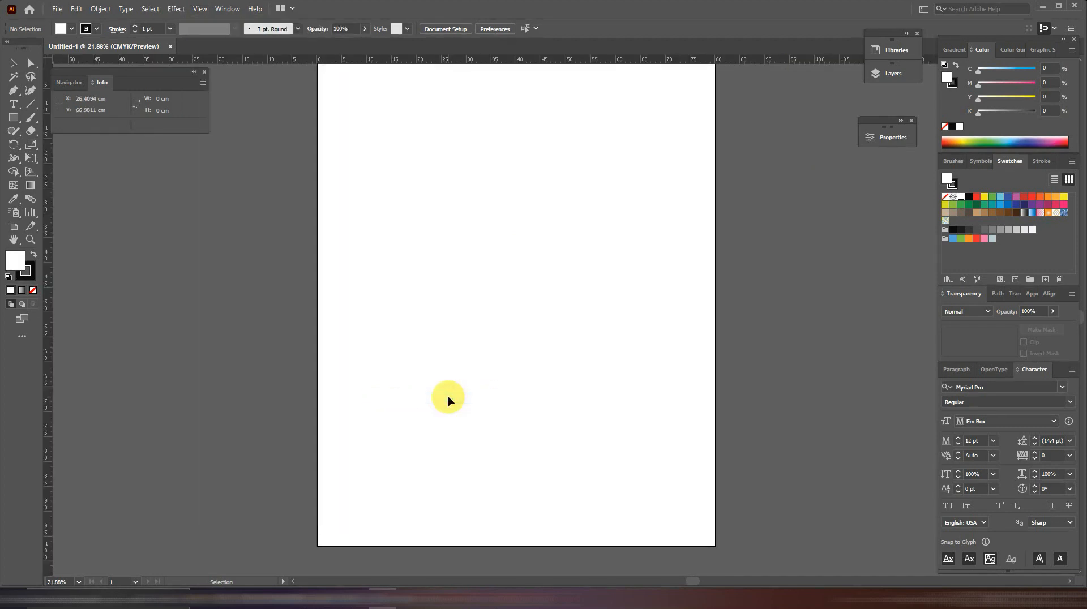
right_click(454, 60)
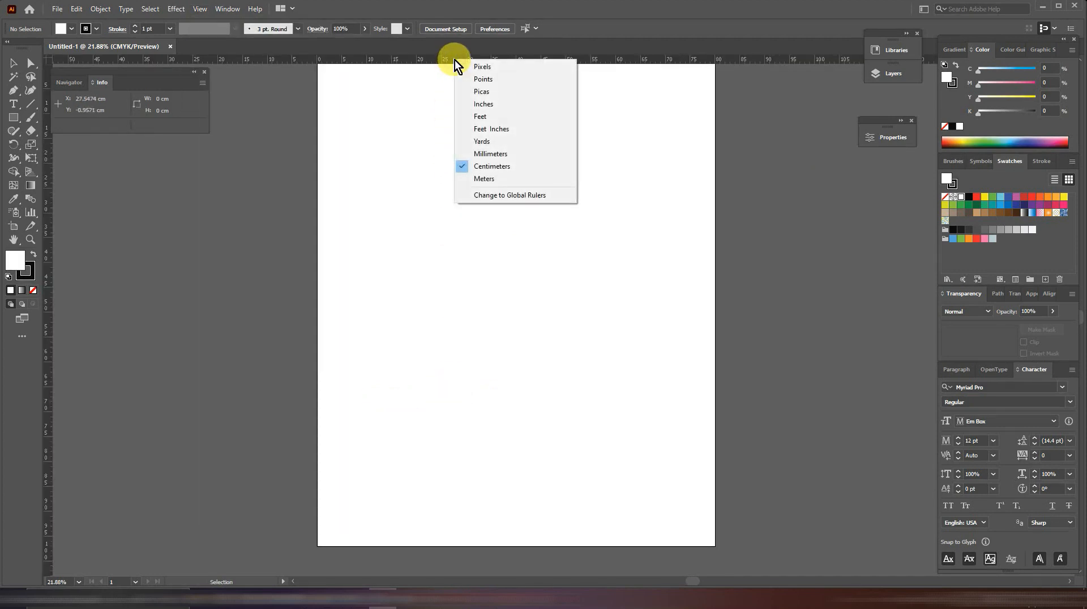
left_click(511, 104)
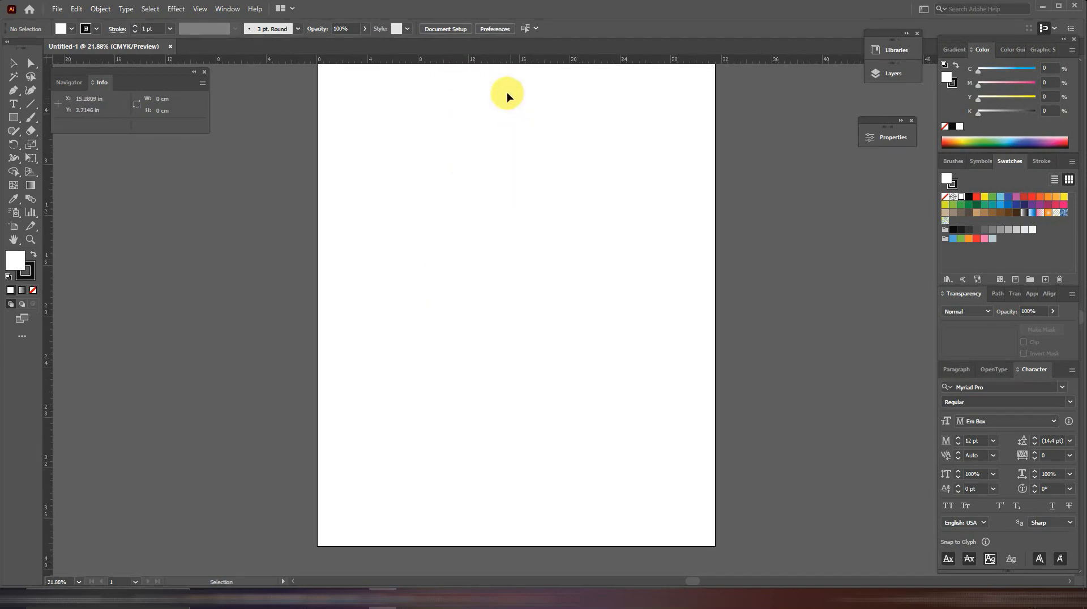
right_click(490, 56)
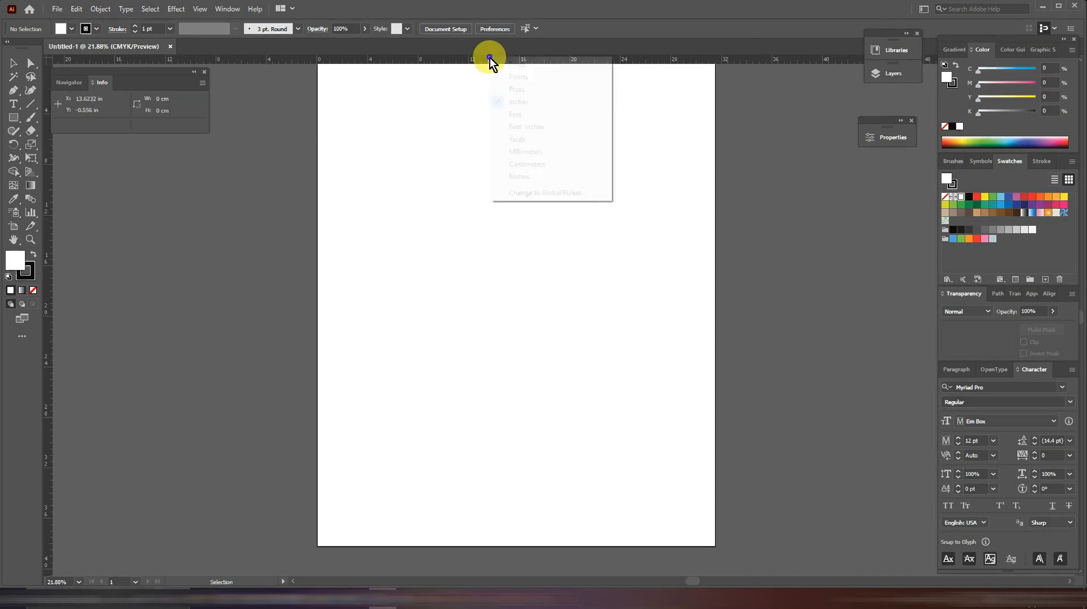
left_click(546, 103)
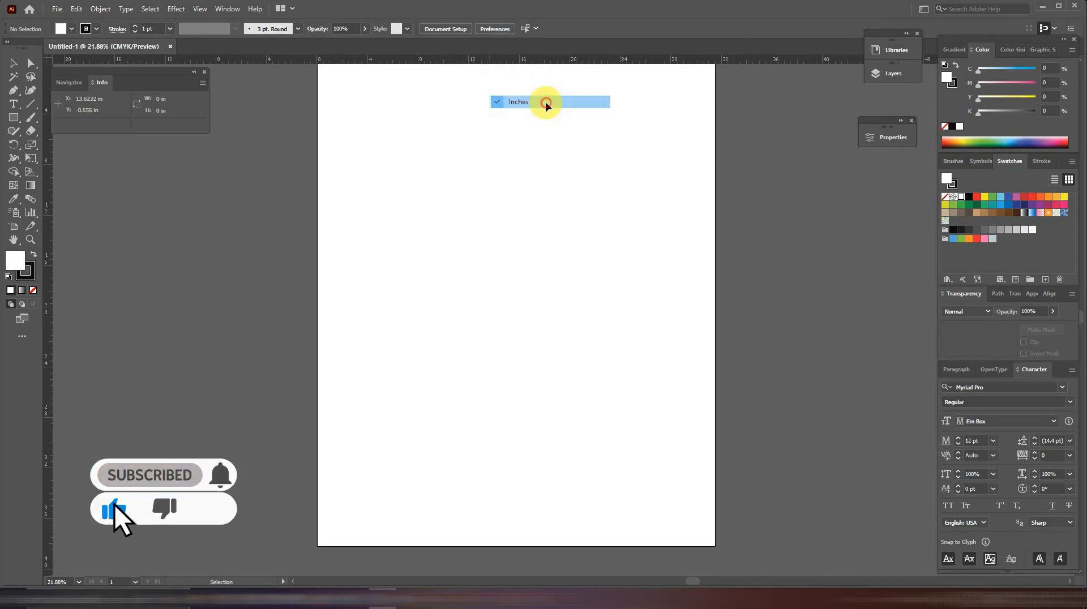
Create a 10 × 8 in rectangle and position it in the upper middle of the artboard
left_click(13, 119)
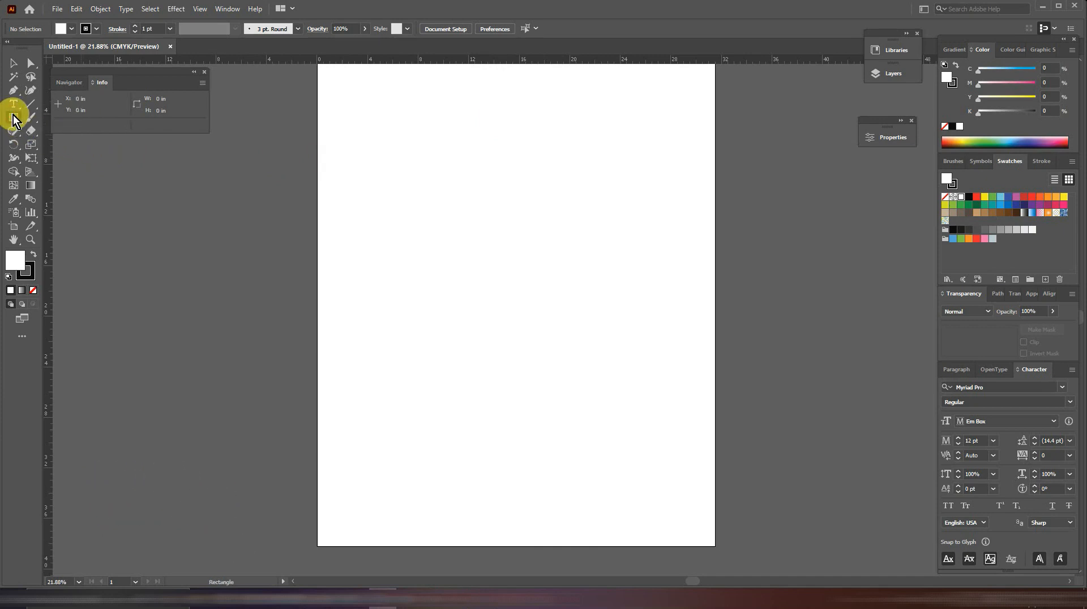
left_click(460, 194)
left_click_drag(661, 252, 506, 206)
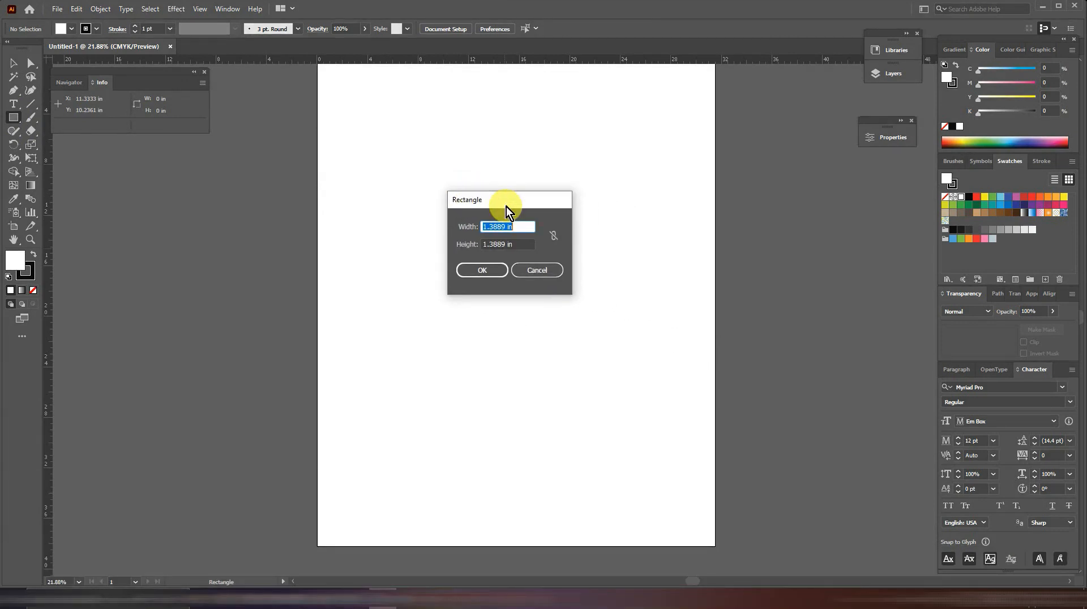
type("10")
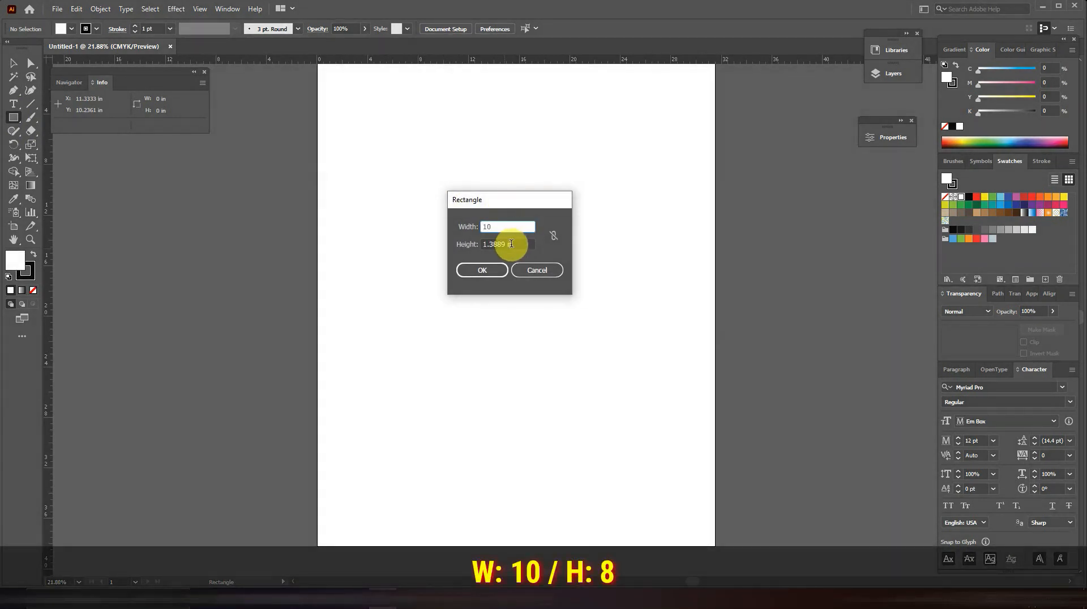
left_click_drag(505, 244, 476, 242)
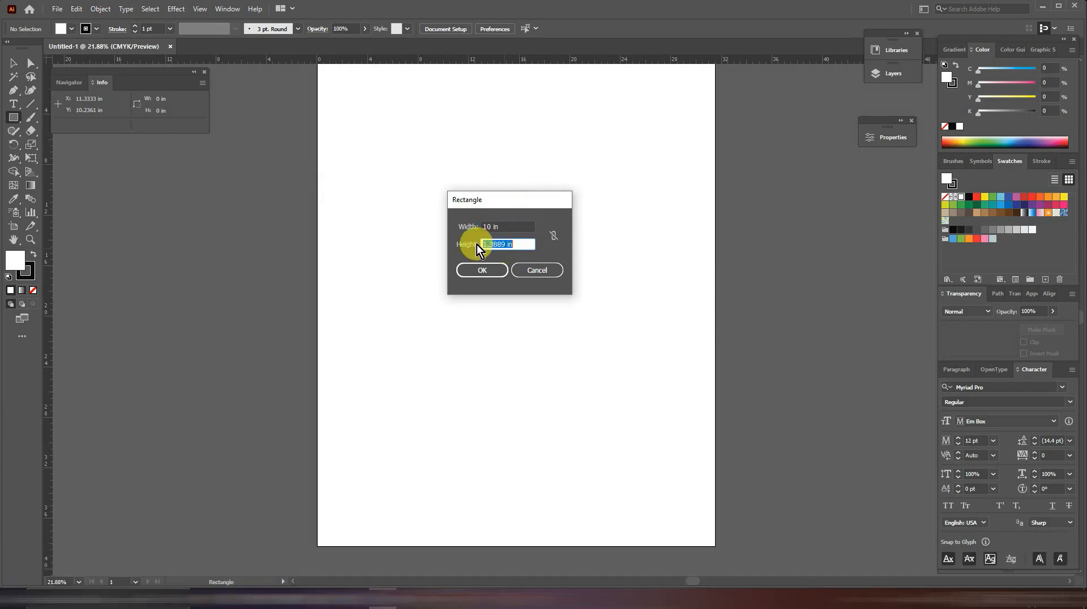
type("8")
left_click(480, 269)
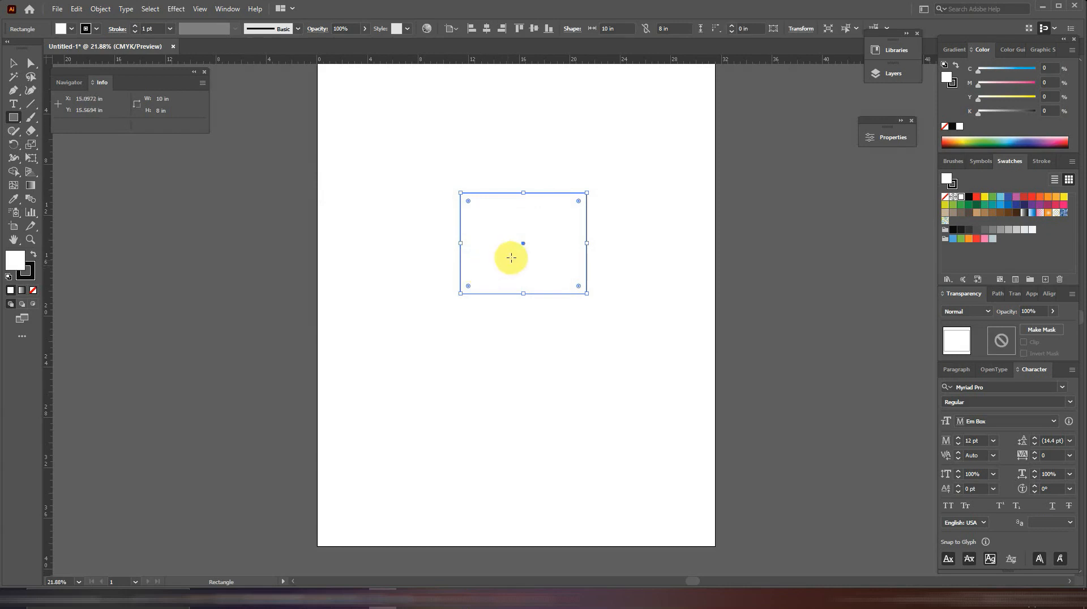
left_click_drag(524, 246, 508, 235)
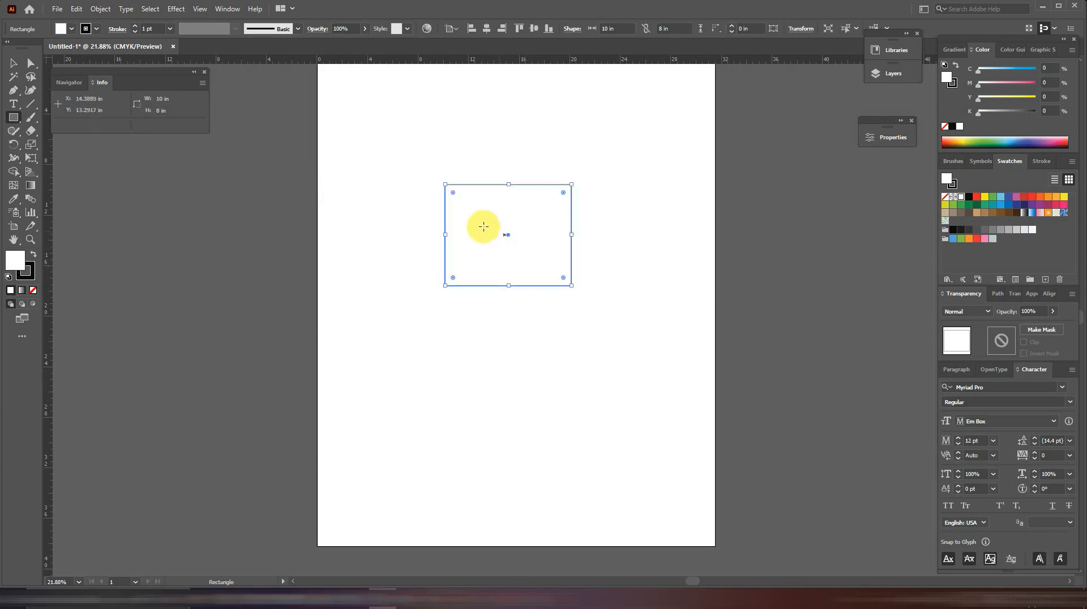
Duplicate the rectangle straight down so the copy sits flush against the original's lower edge
left_click(14, 65)
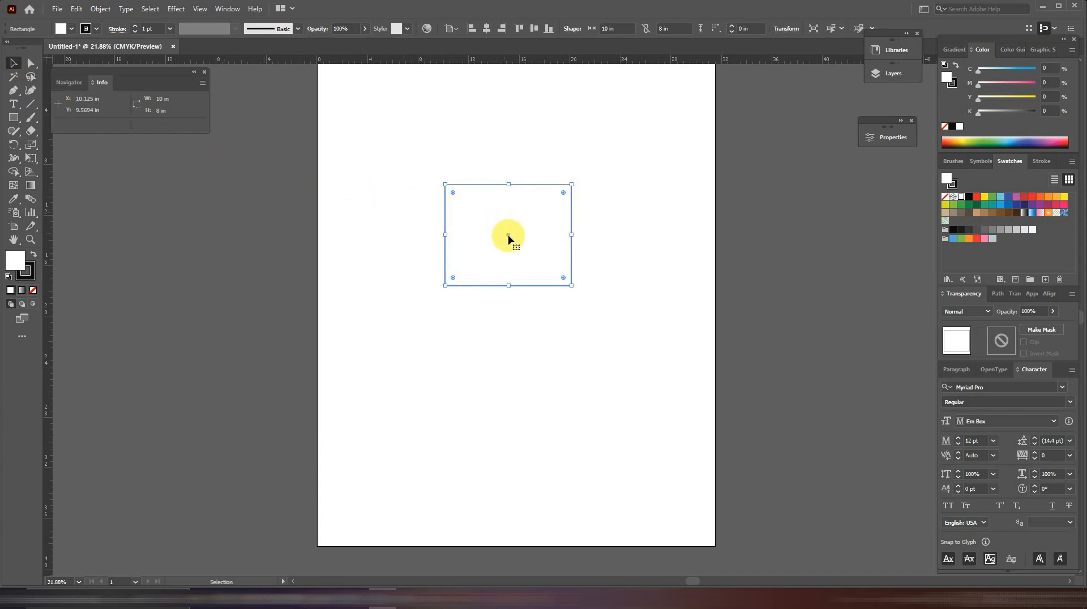
key("alt+shift")
left_click_drag(508, 235, 507, 338)
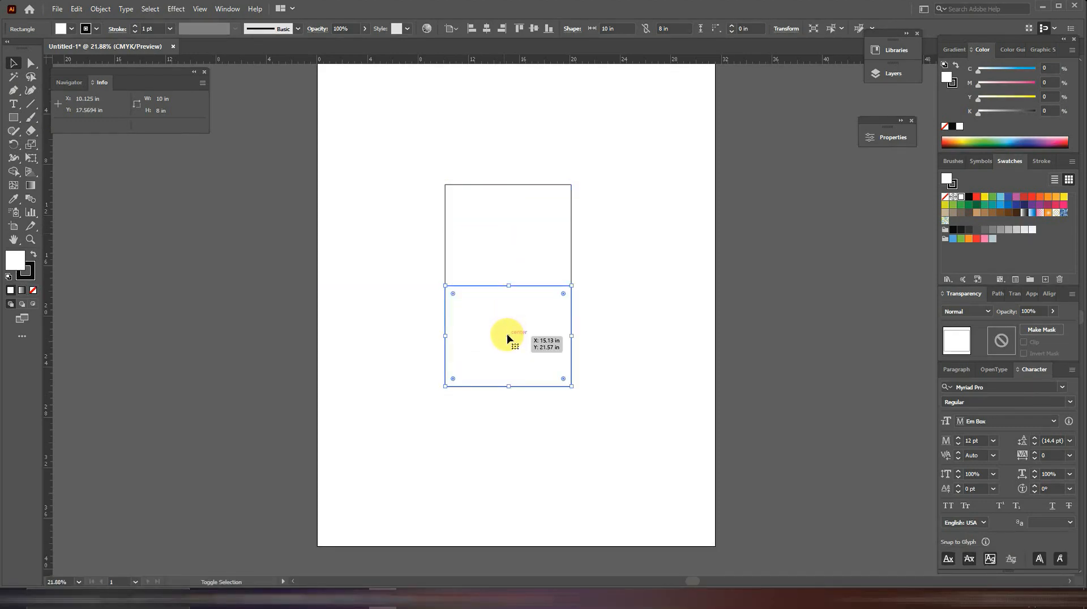
Set the lower rectangle's height to 4 in, using its top-center as the reference point
left_click(892, 138)
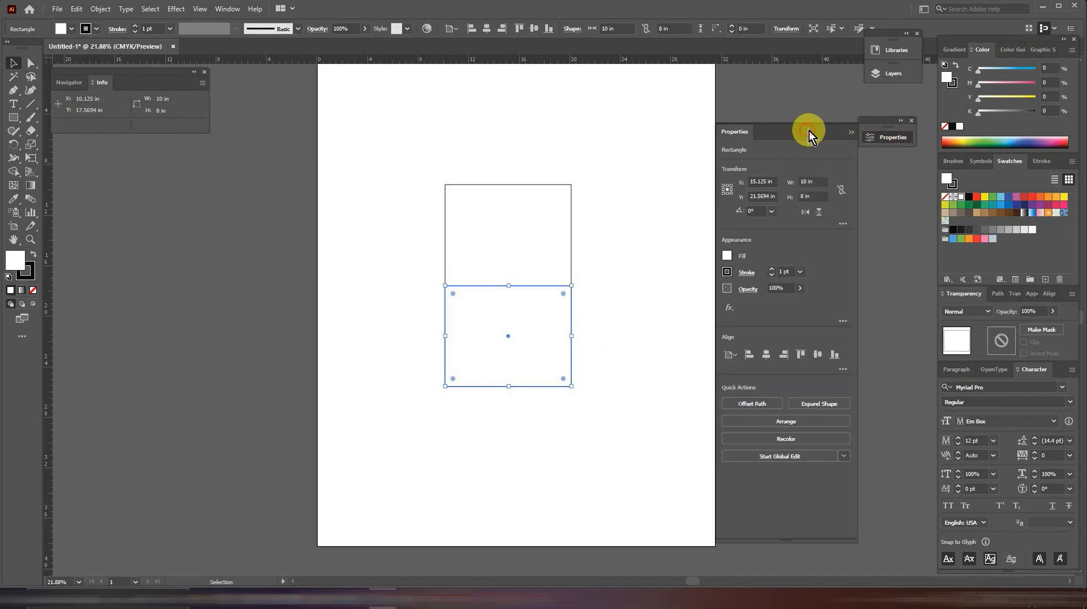
left_click_drag(809, 130, 845, 119)
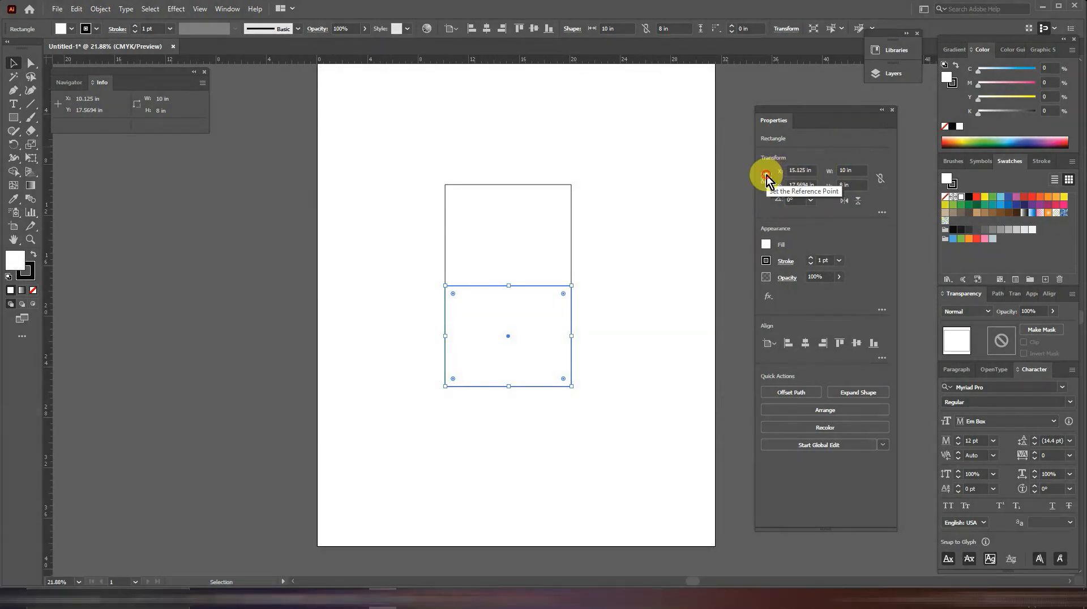
left_click(841, 185)
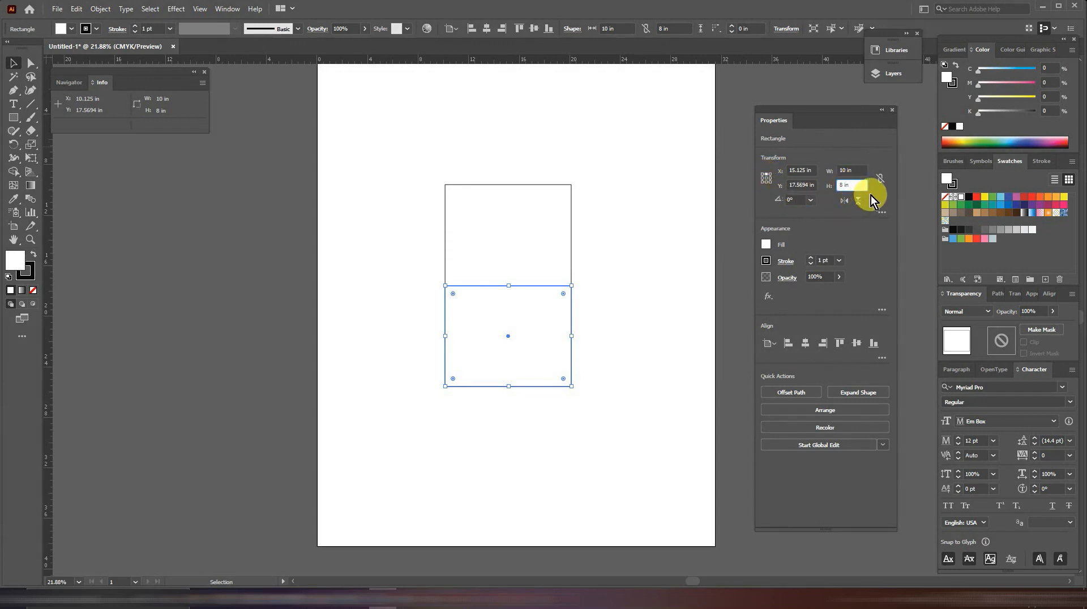
type("4")
key("Return")
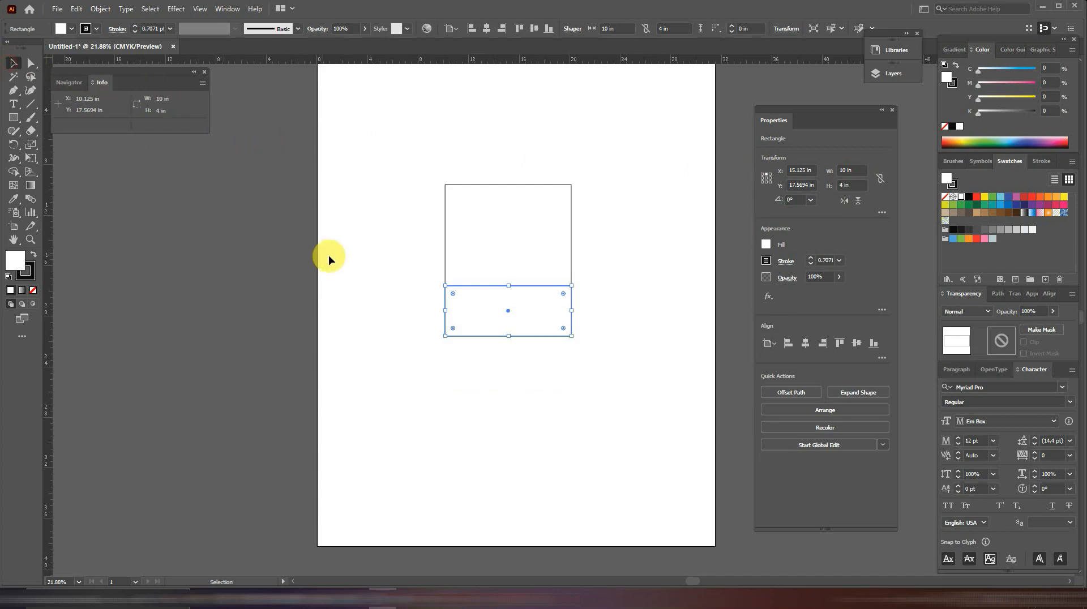
left_click(380, 259)
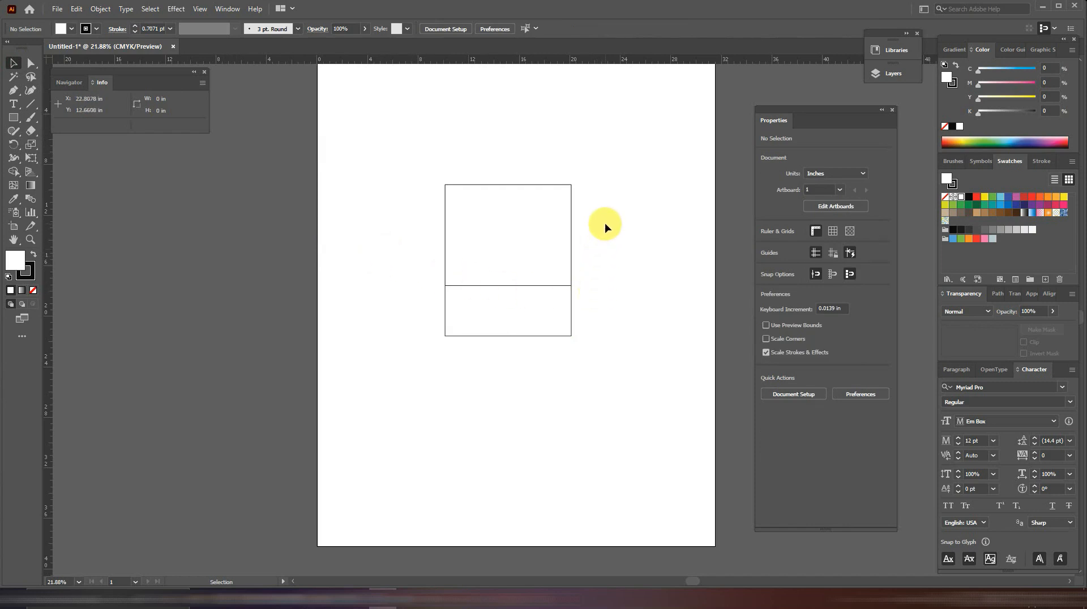
Duplicate both rectangles straight down so the copied pair sits flush below the originals
left_click_drag(604, 224, 471, 315)
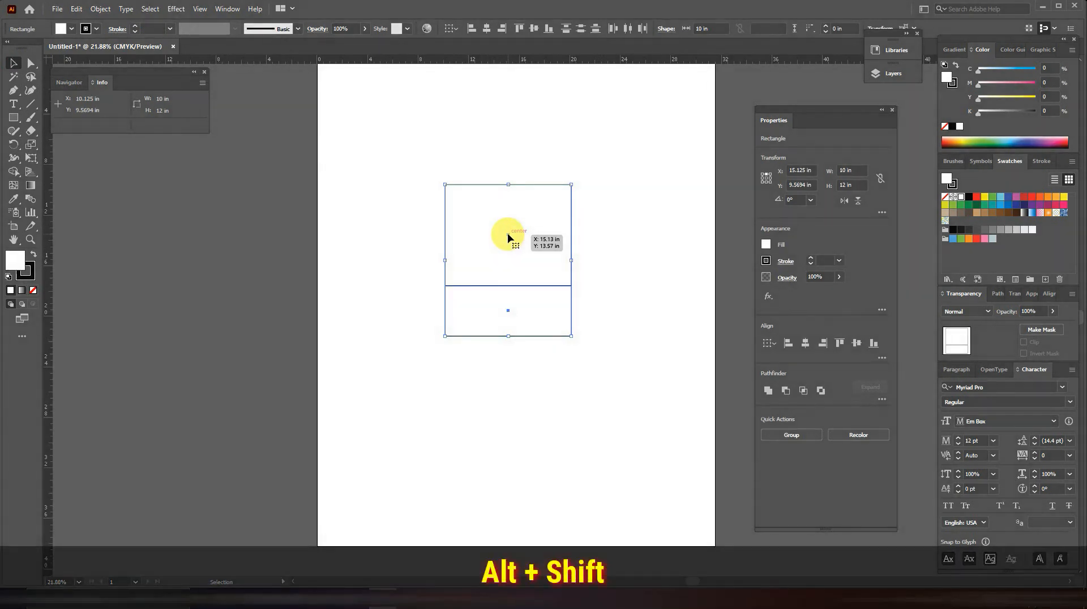
left_click_drag(507, 237, 499, 389)
left_click(609, 321)
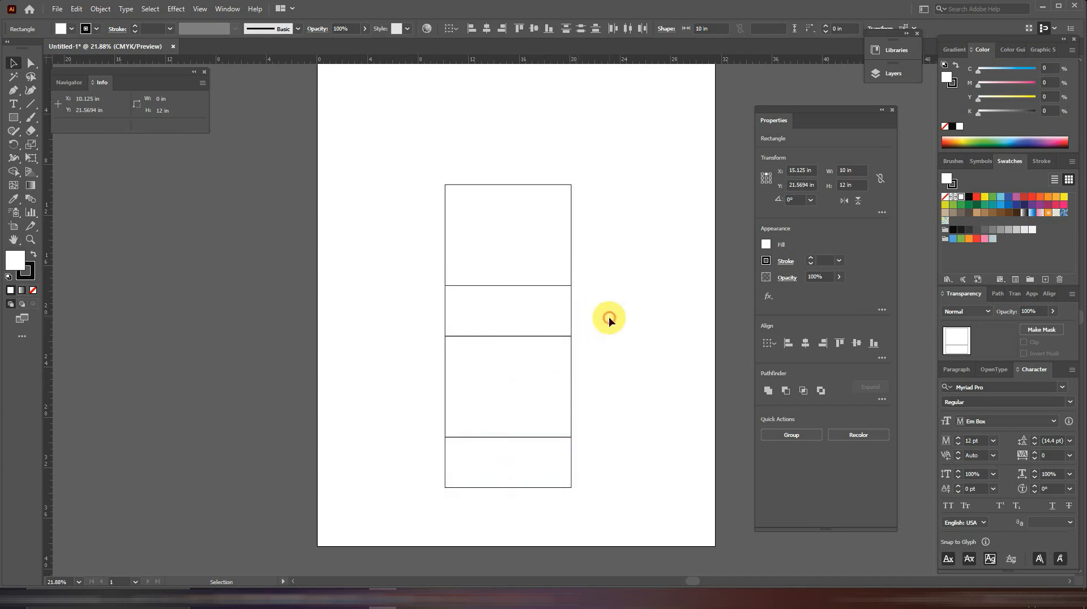
Copy the upper 4 in high panel to the top of the stack and set its height to 2 in from the bottom-center
left_click(516, 309)
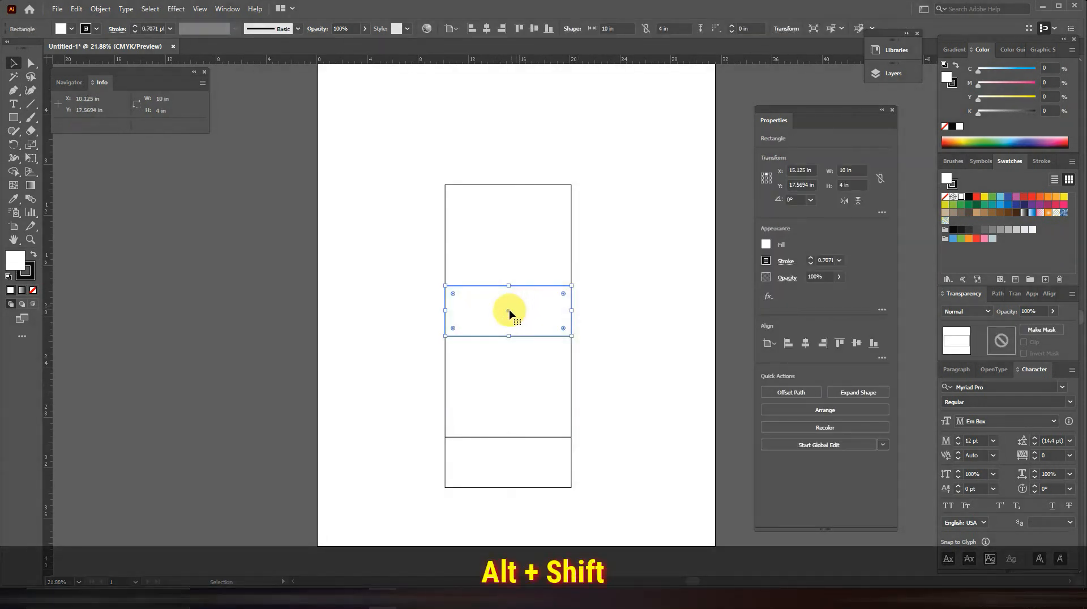
left_click_drag(508, 311, 515, 157)
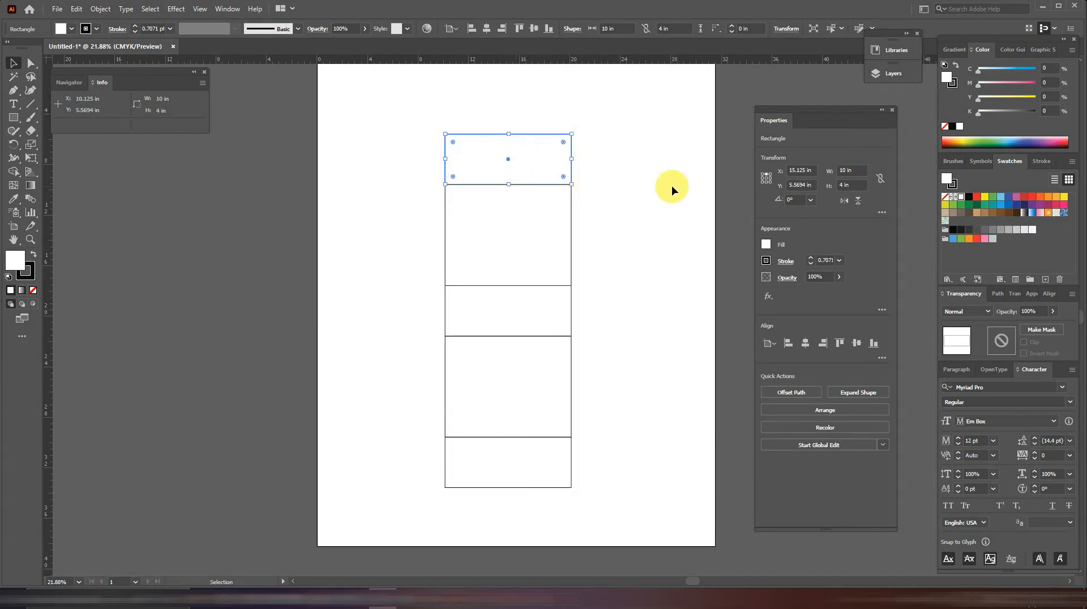
left_click(765, 182)
left_click(843, 188)
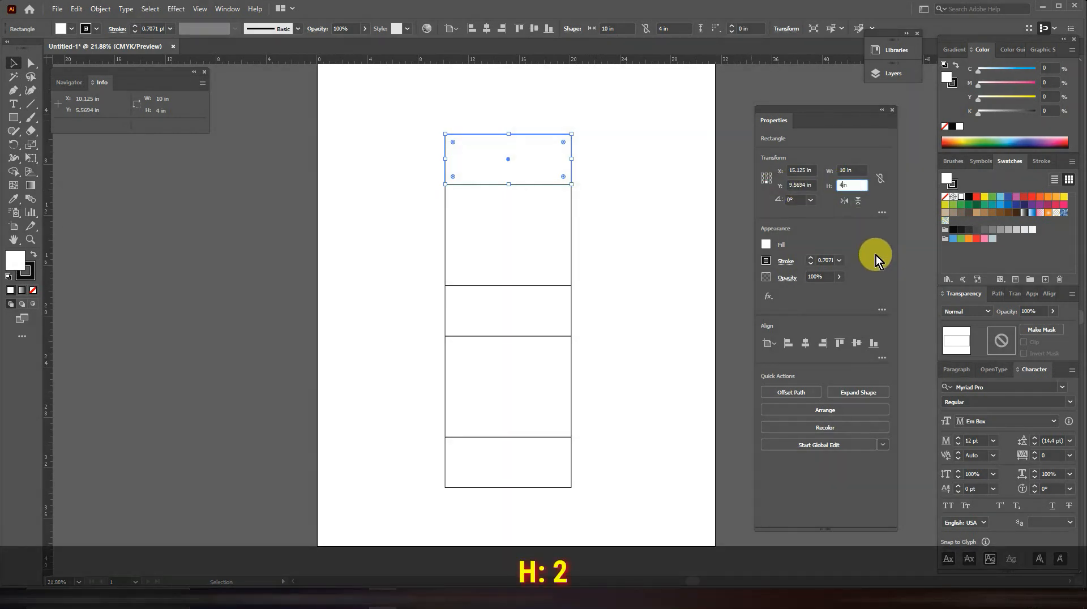
key("BackSpace")
type("2")
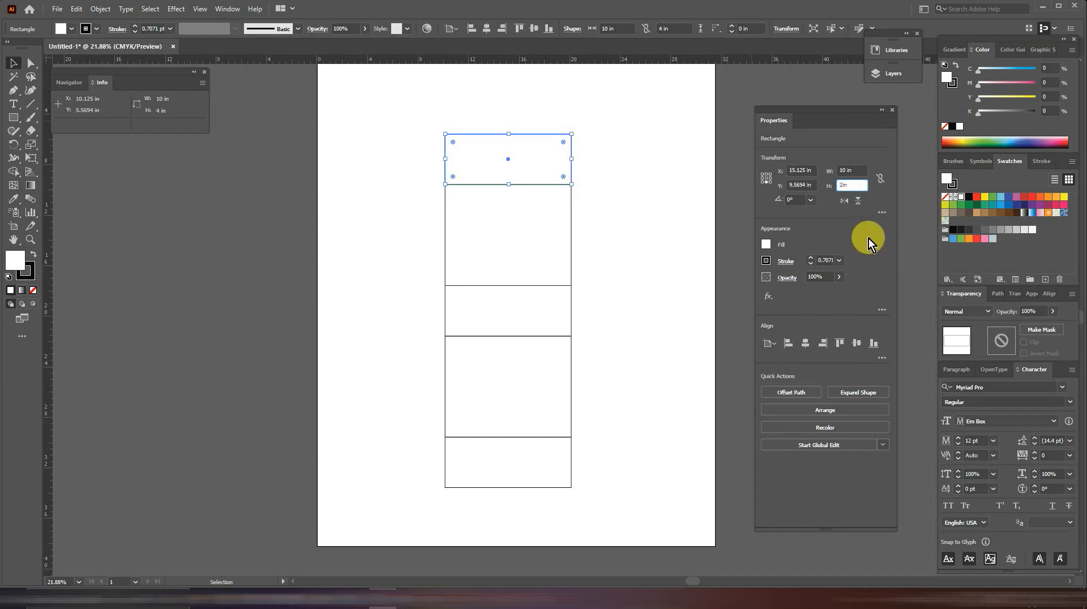
key("Return")
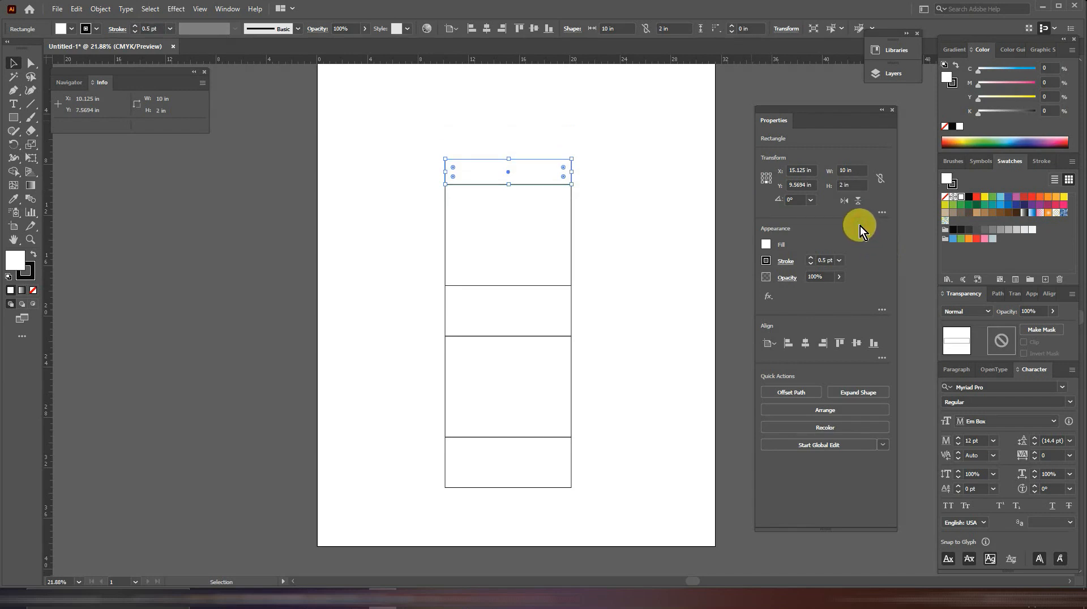
Round the two upper corners of the topmost flap with a radius of about 1 in
left_click(31, 64)
left_click(424, 145)
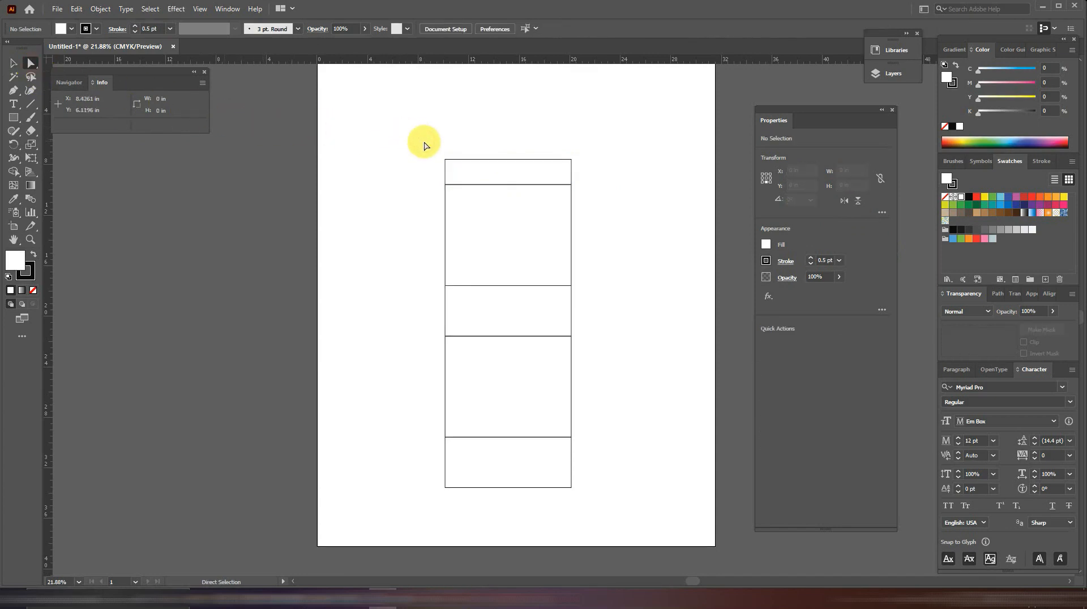
left_click_drag(433, 153, 560, 176)
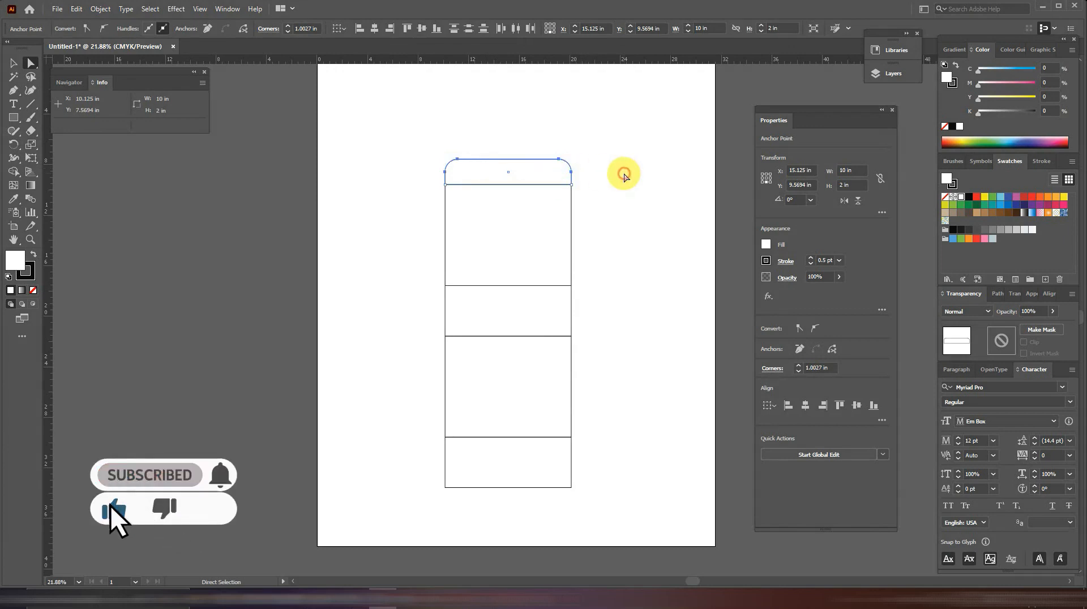
left_click(624, 177)
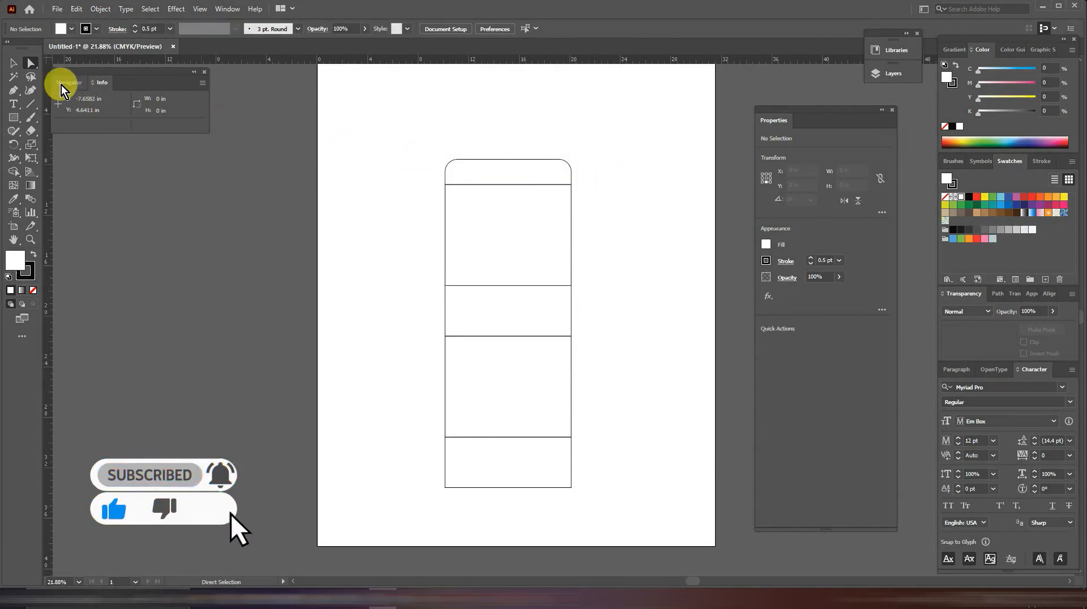
Select the whole stack of panels and move it up about 2 in on the artboard
left_click(13, 63)
left_click_drag(616, 144, 399, 507)
left_click_drag(509, 313, 504, 286)
left_click(388, 256)
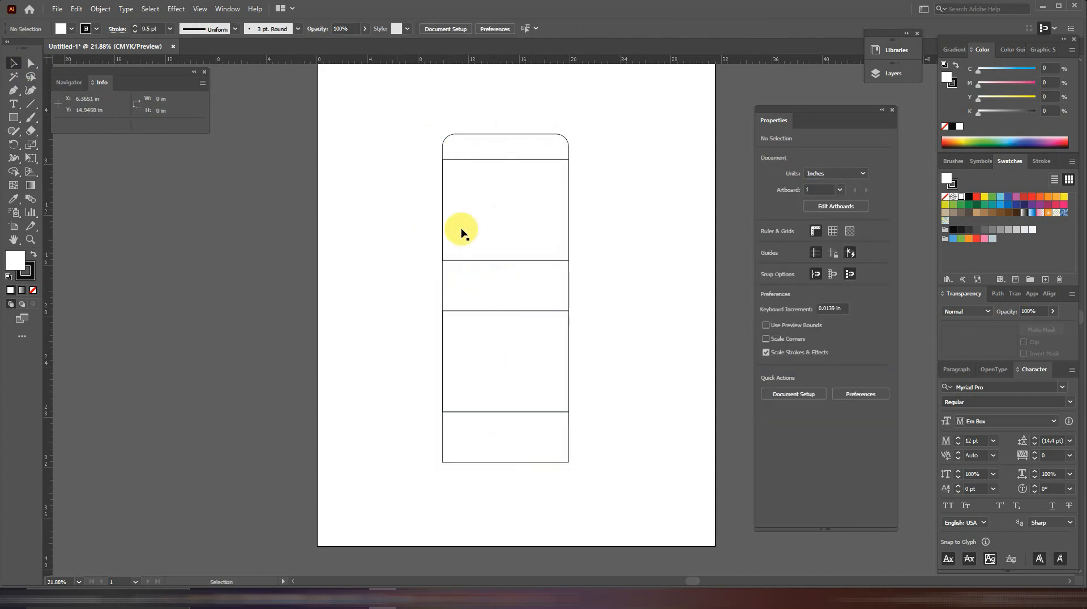
Copy the upper 8 in high panel flush against its right side and set the copy's width to 5 in from its left-center
left_click(505, 210)
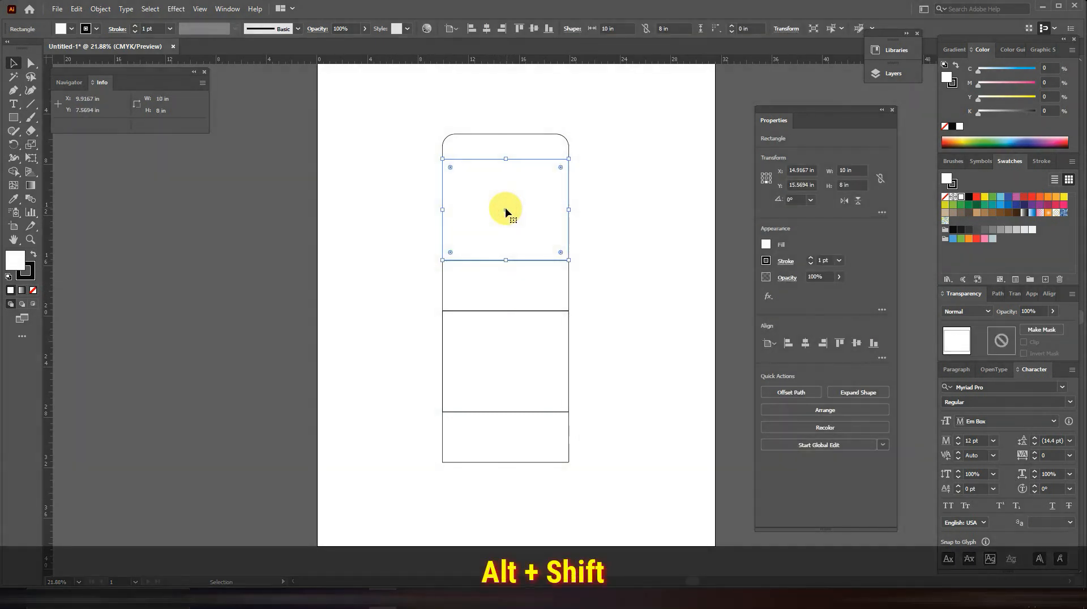
left_click_drag(505, 210, 629, 212)
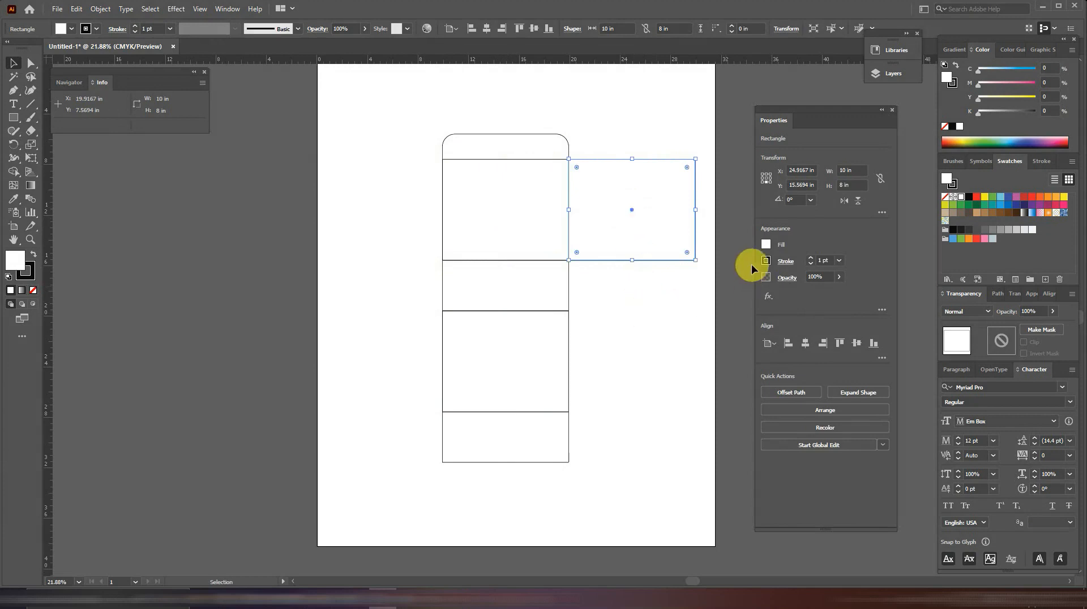
left_click(763, 179)
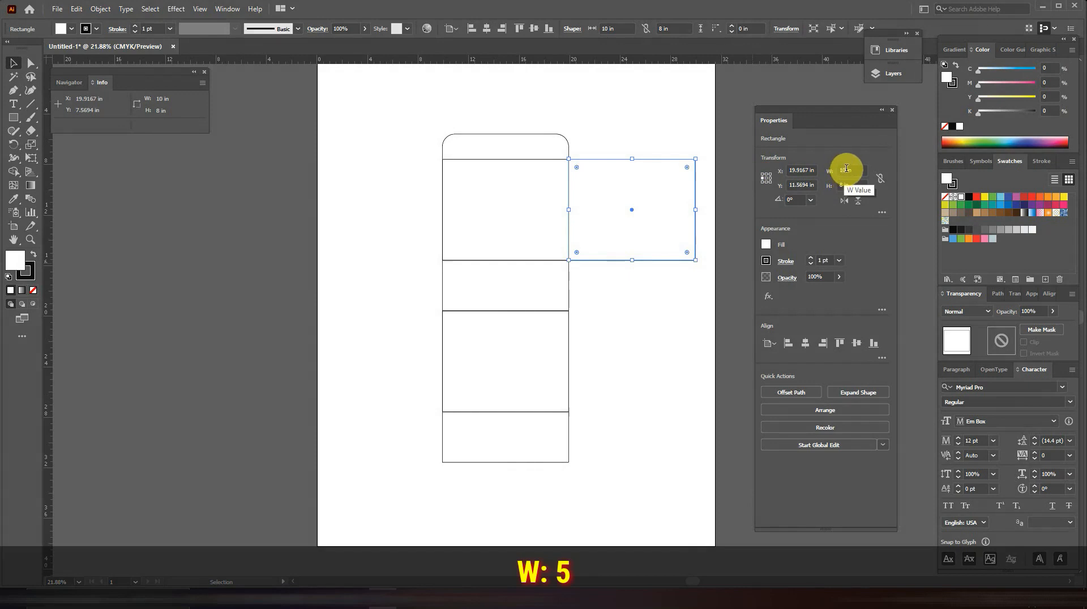
left_click(845, 170)
type("5")
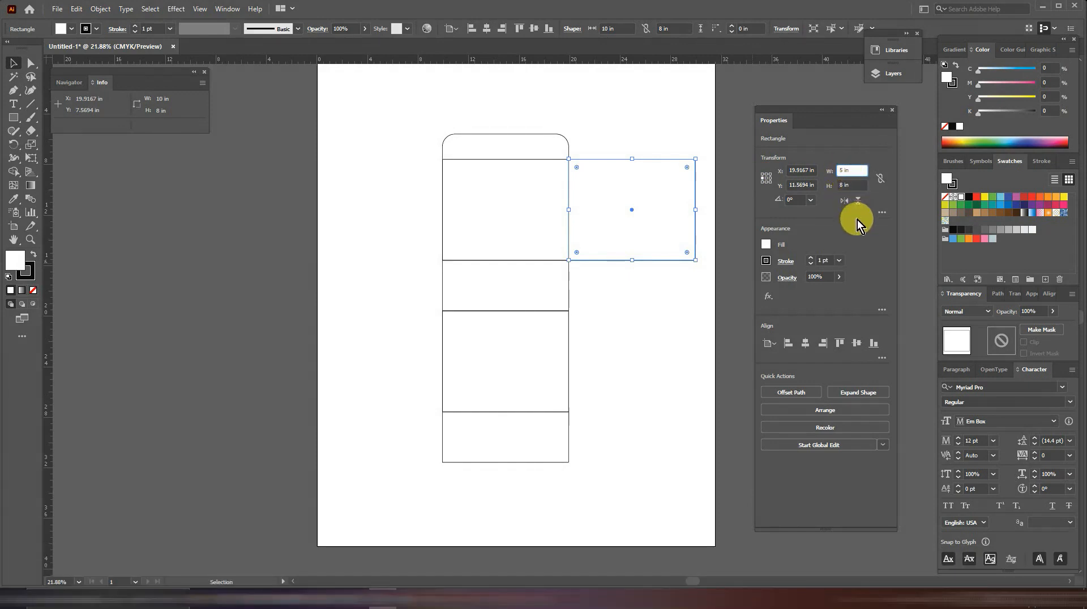
left_click(684, 214)
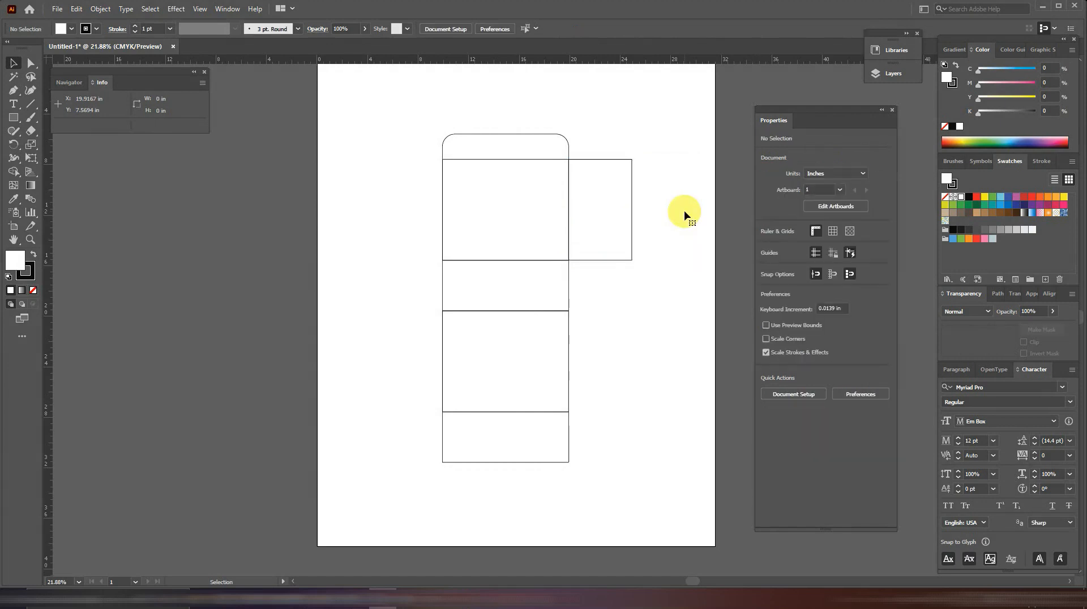
Duplicate the 5 in wide side panel flush to its right and set the copy's width to 2 in
left_click(604, 199)
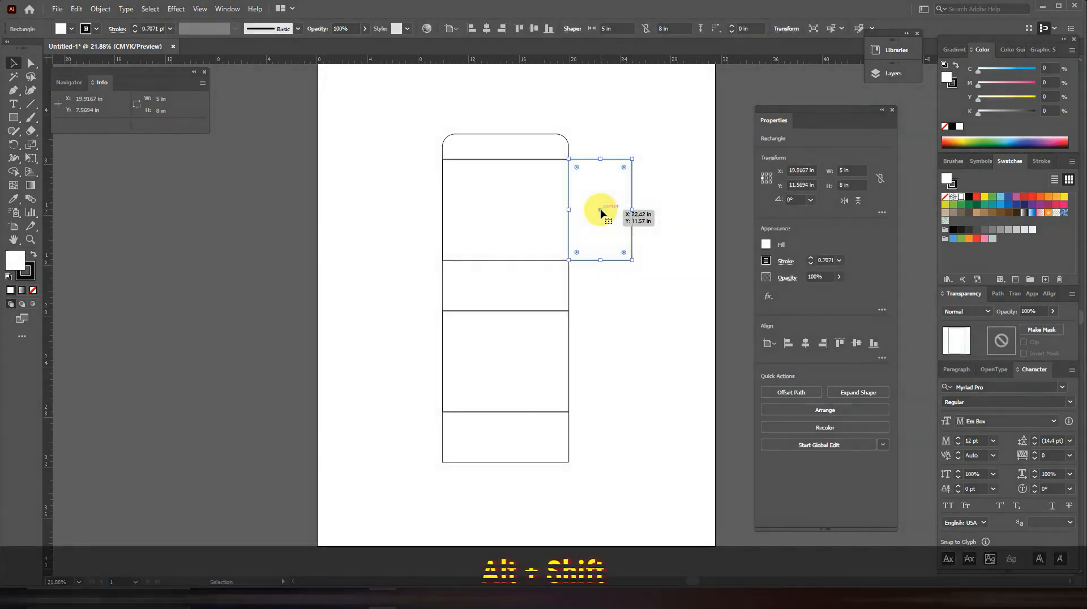
left_click_drag(618, 211, 664, 212)
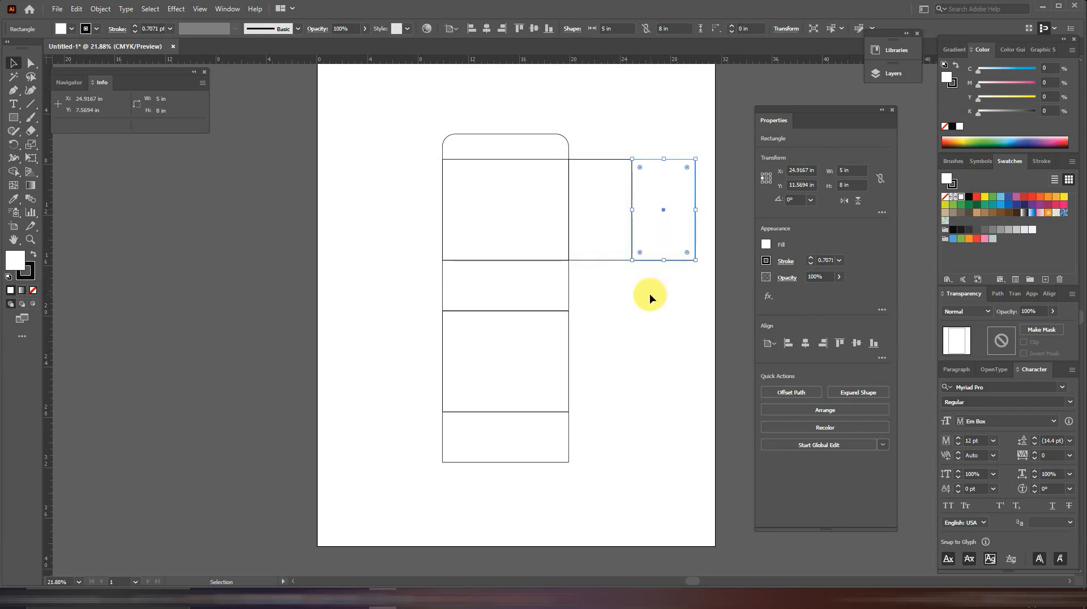
left_click(842, 170)
type("2")
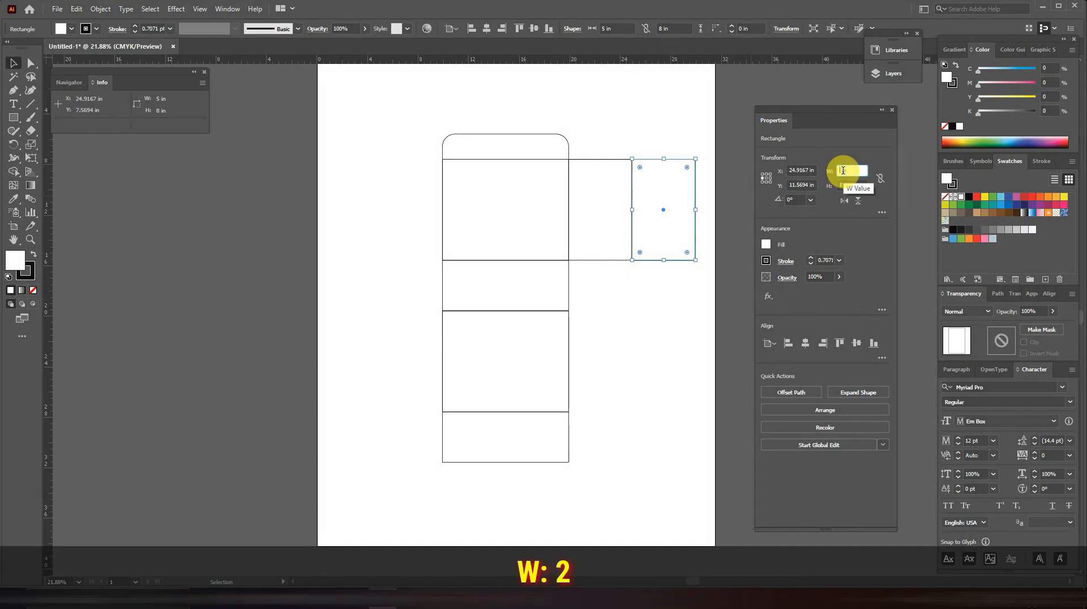
type("2")
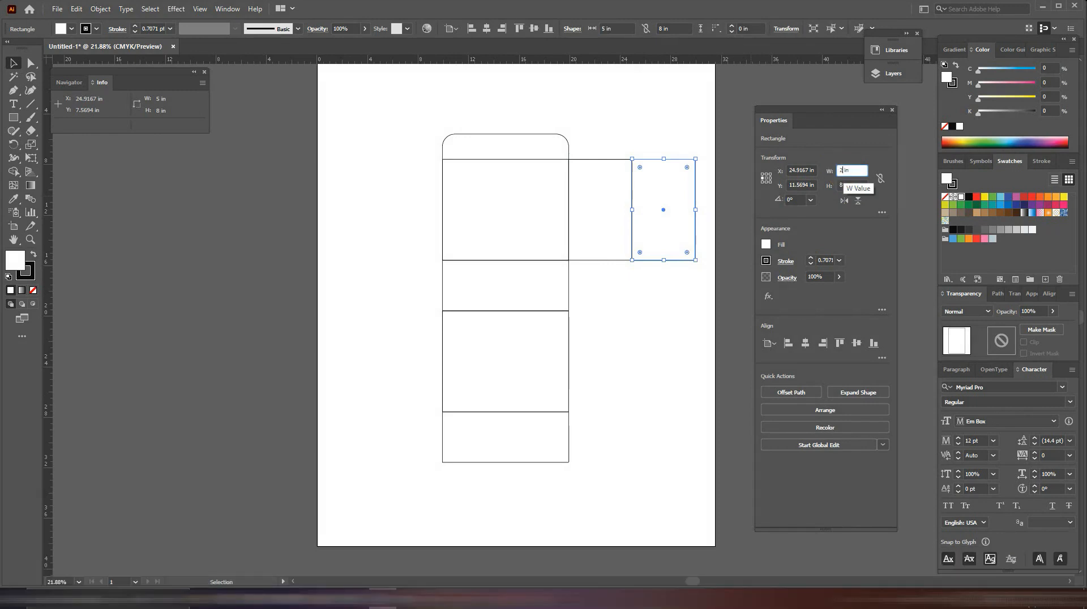
key("Return")
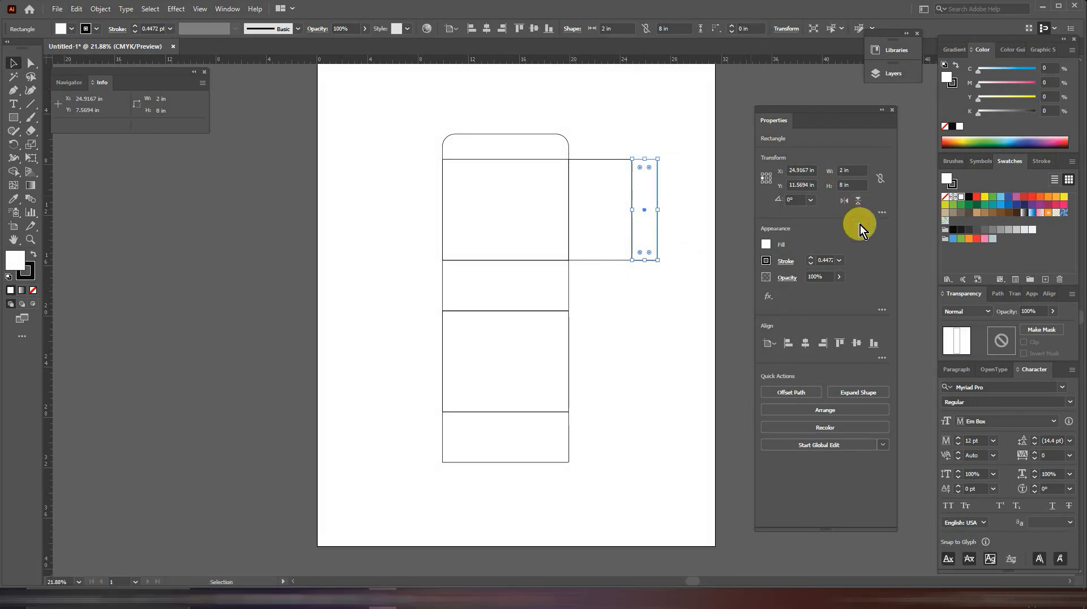
left_click(619, 360)
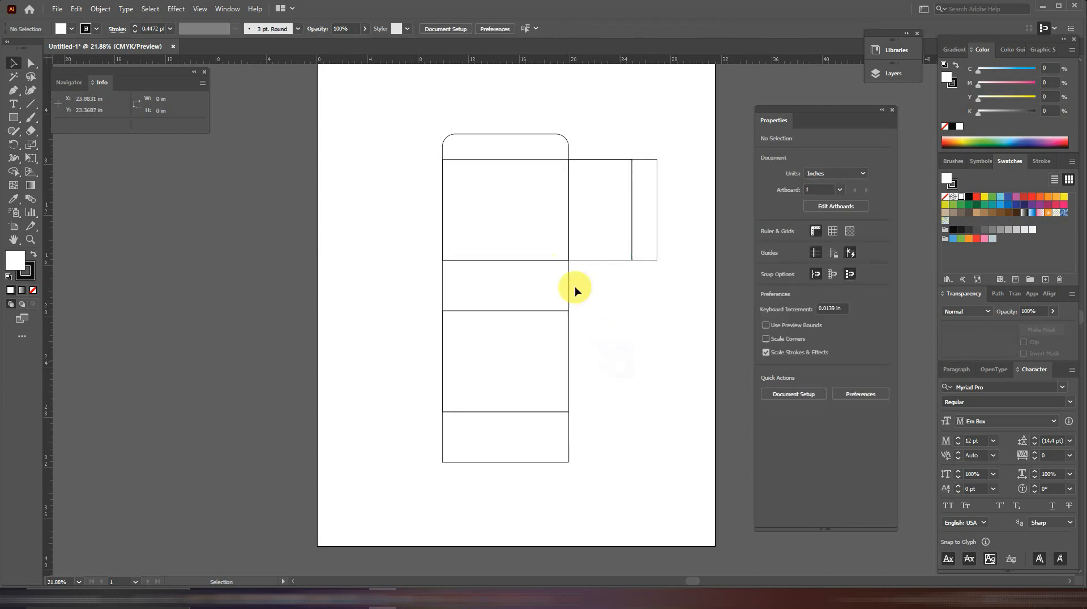
Round the two outer corners of the 2 in wide side flap with a radius of about 1 in
left_click(31, 63)
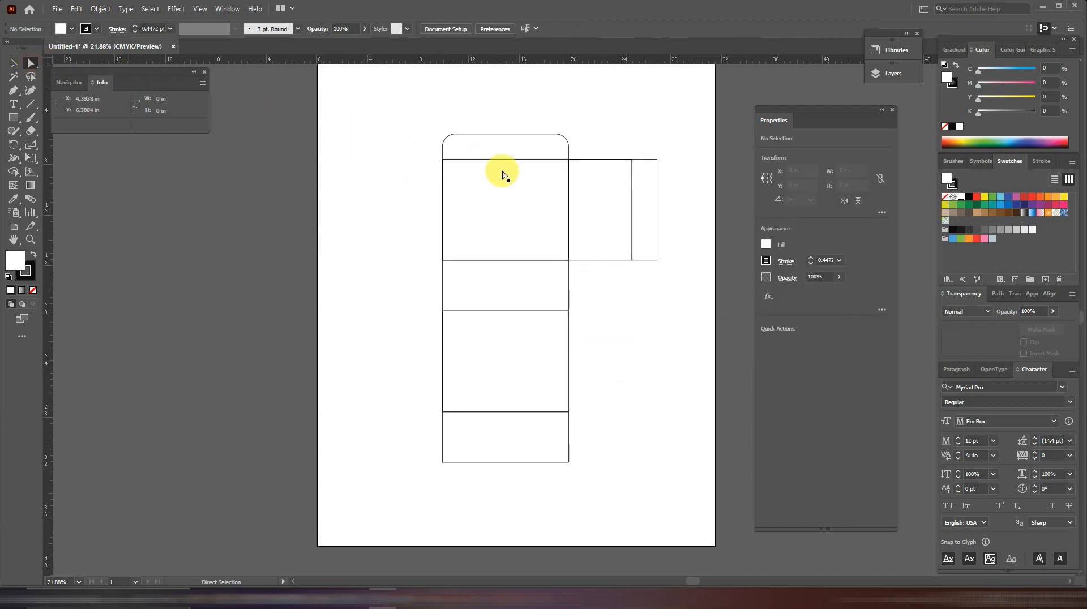
left_click(674, 154)
left_click_drag(658, 197, 644, 245)
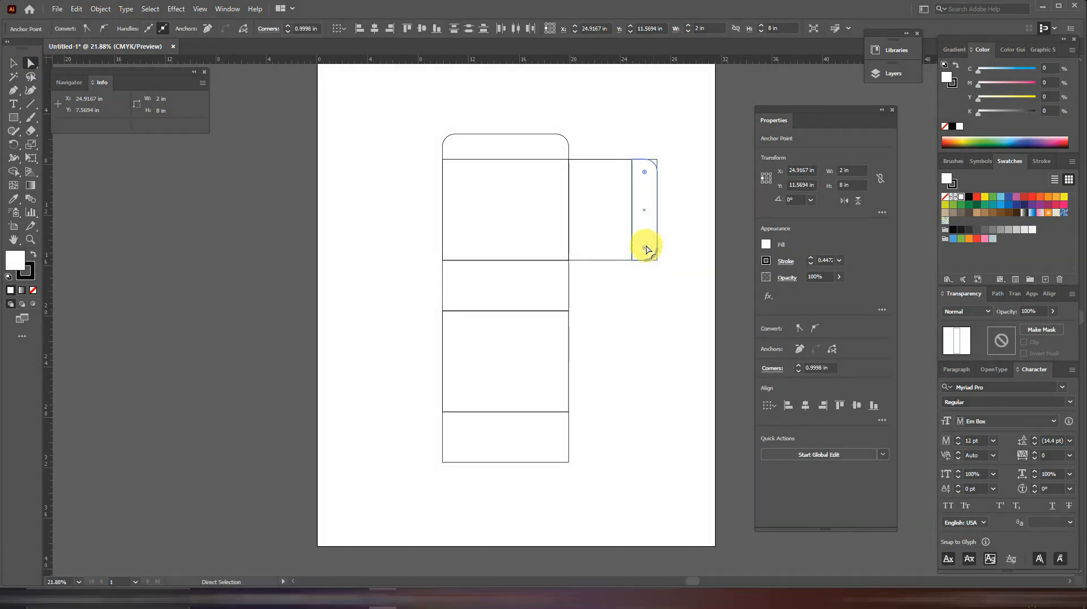
left_click(642, 324)
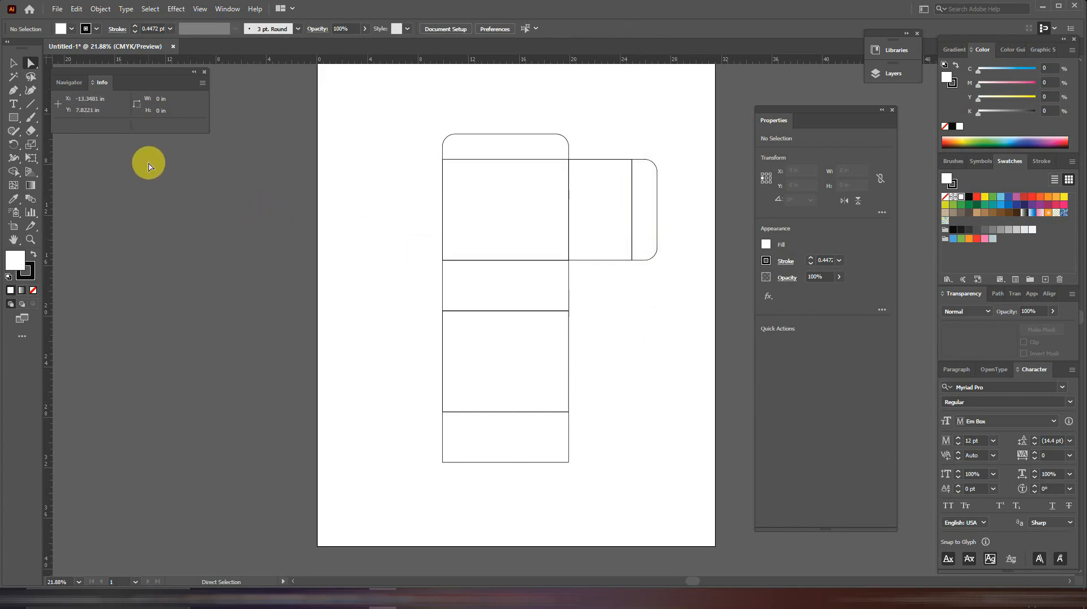
Copy the 5 in wide side panel directly below itself and resize the copy to 4 in high and 3 in wide
left_click(13, 63)
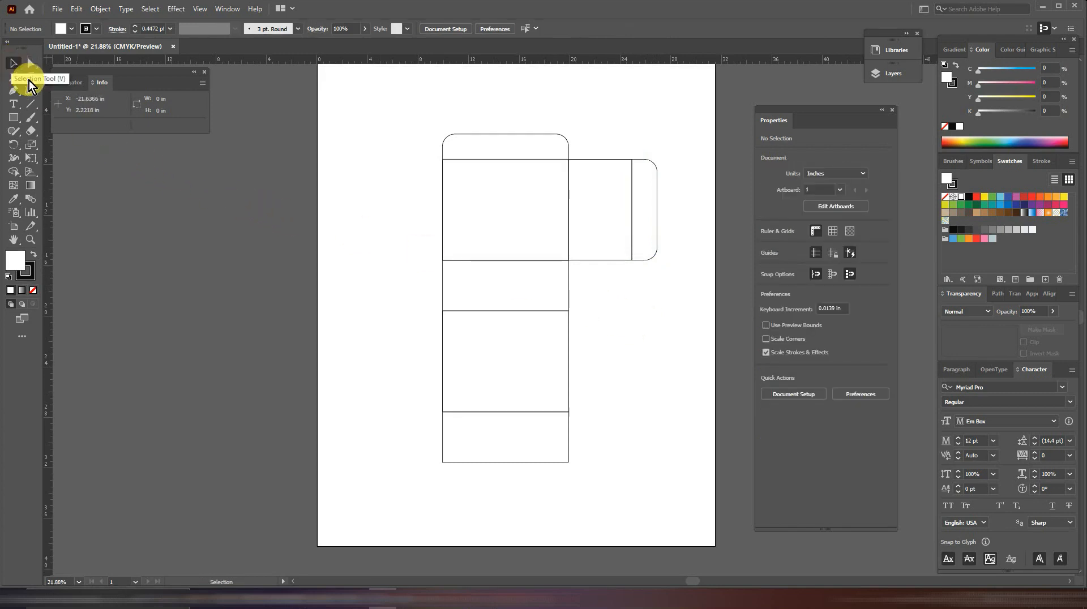
left_click(599, 212)
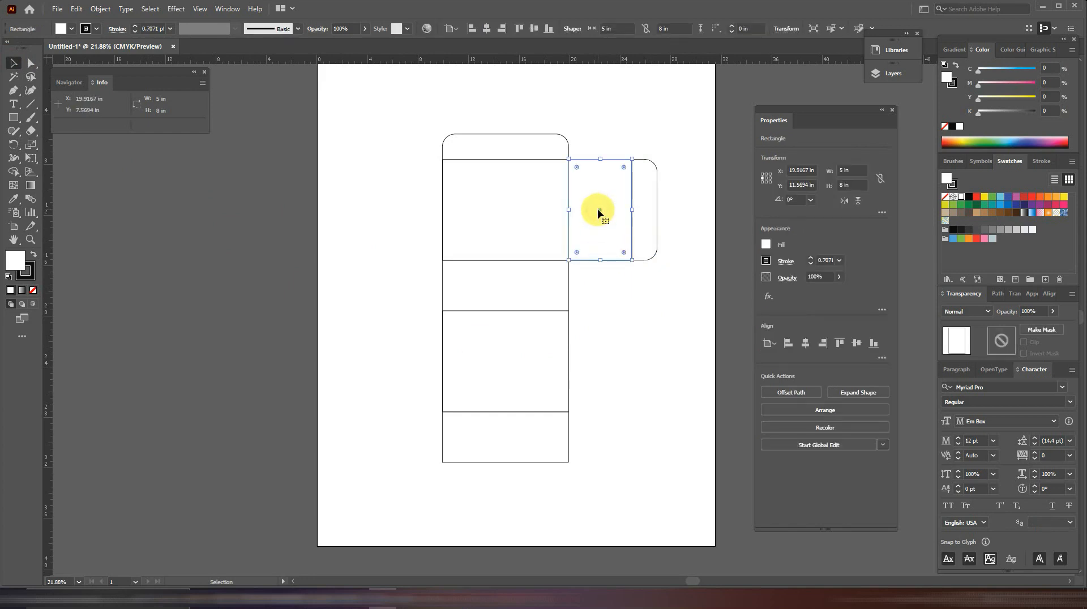
key("alt+shift")
left_click_drag(601, 212, 600, 313)
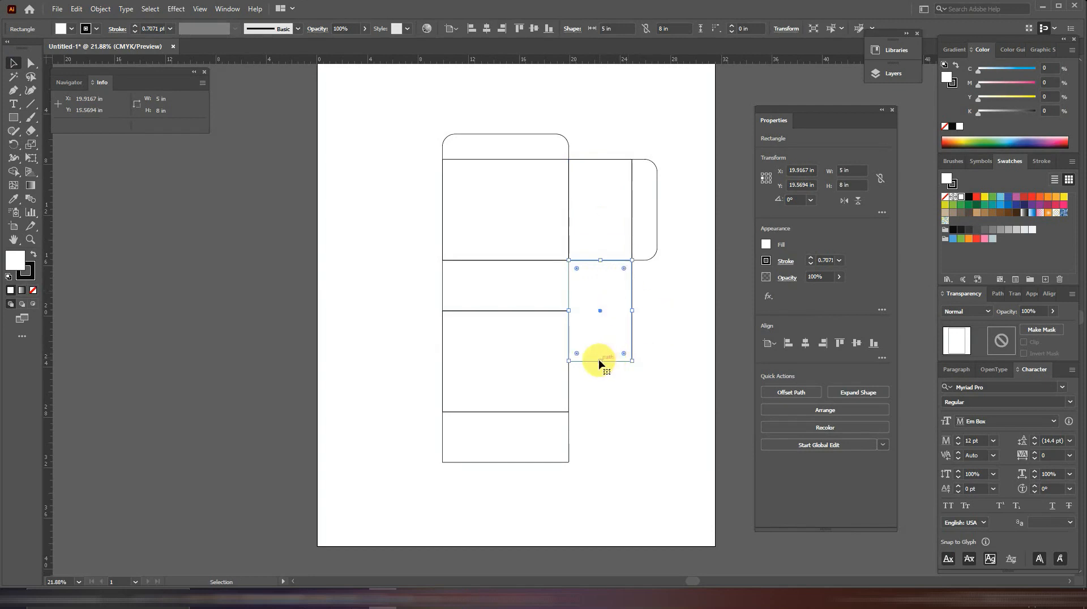
left_click_drag(602, 362, 601, 310)
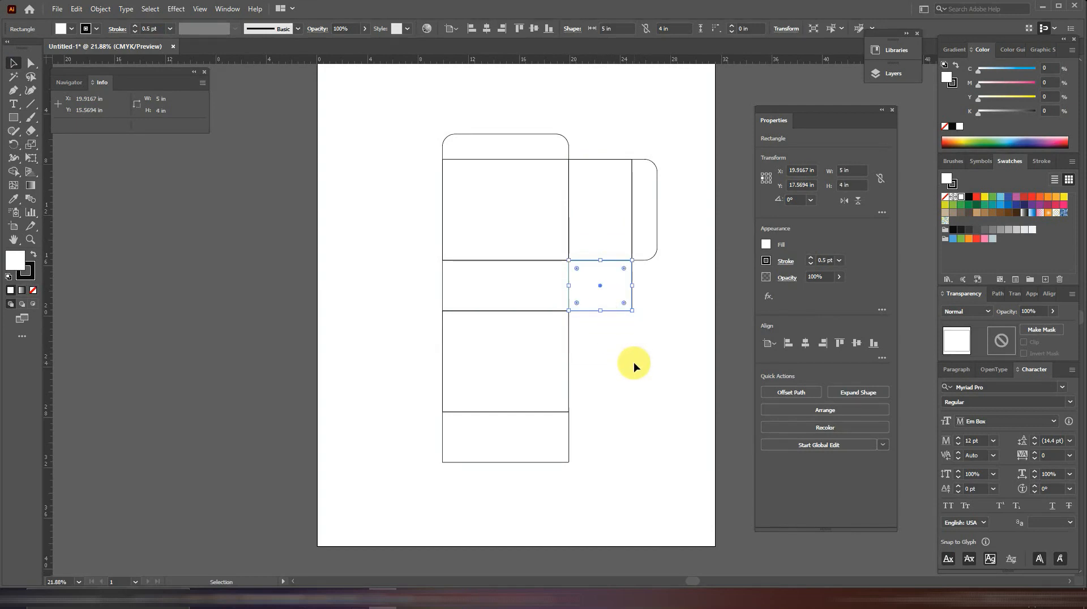
left_click(843, 171)
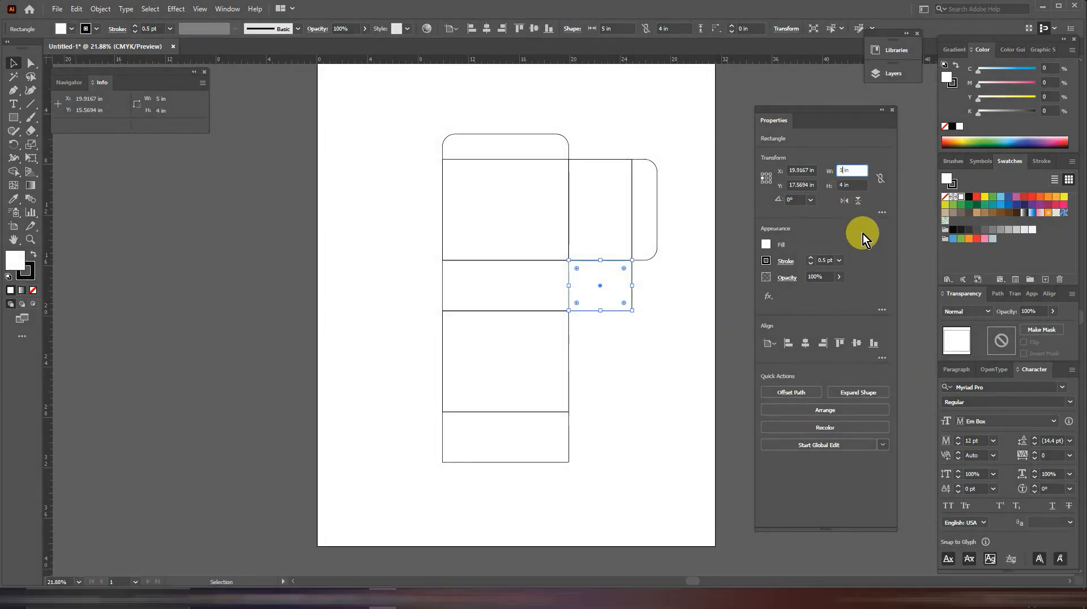
key("Return")
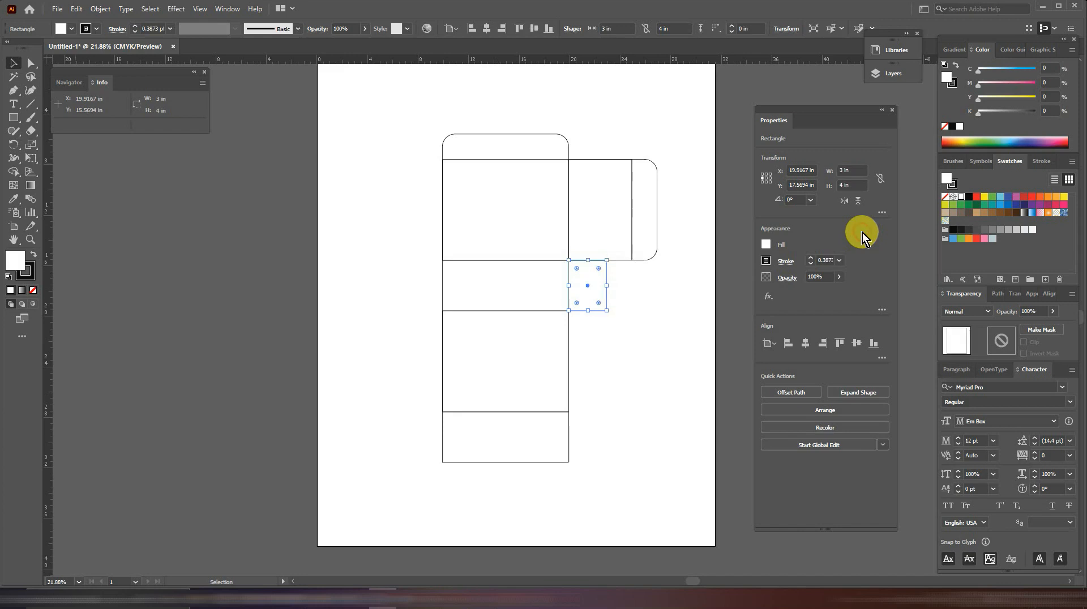
left_click(630, 301)
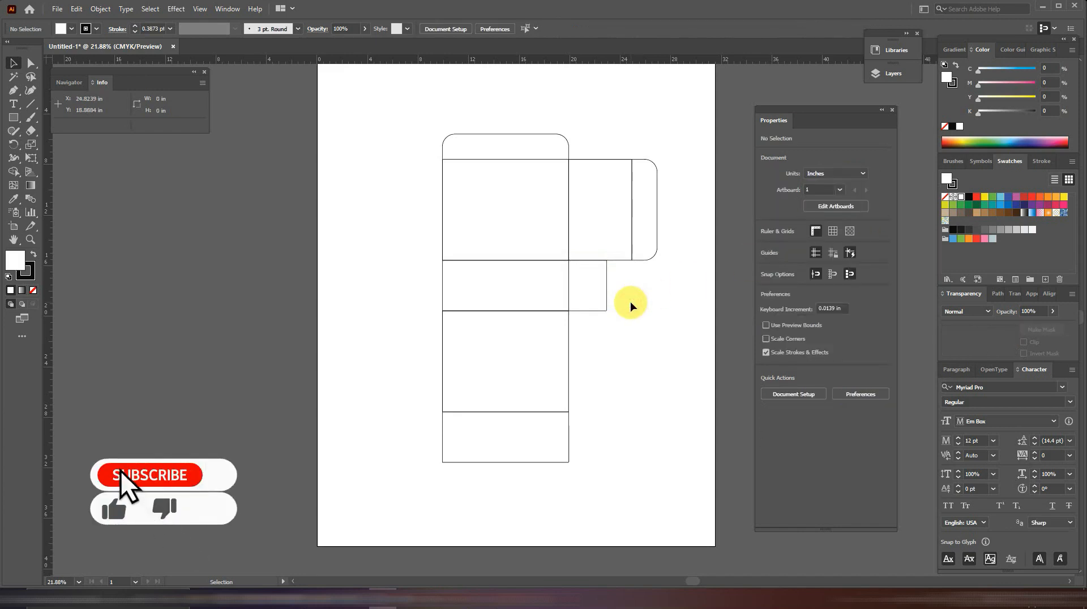
Add an anchor point near the fold on both the lower and upper edges of the 3 in wide side flap
key("ctrl+plus")
key("ctrl+plus")
key("ctrl+plus")
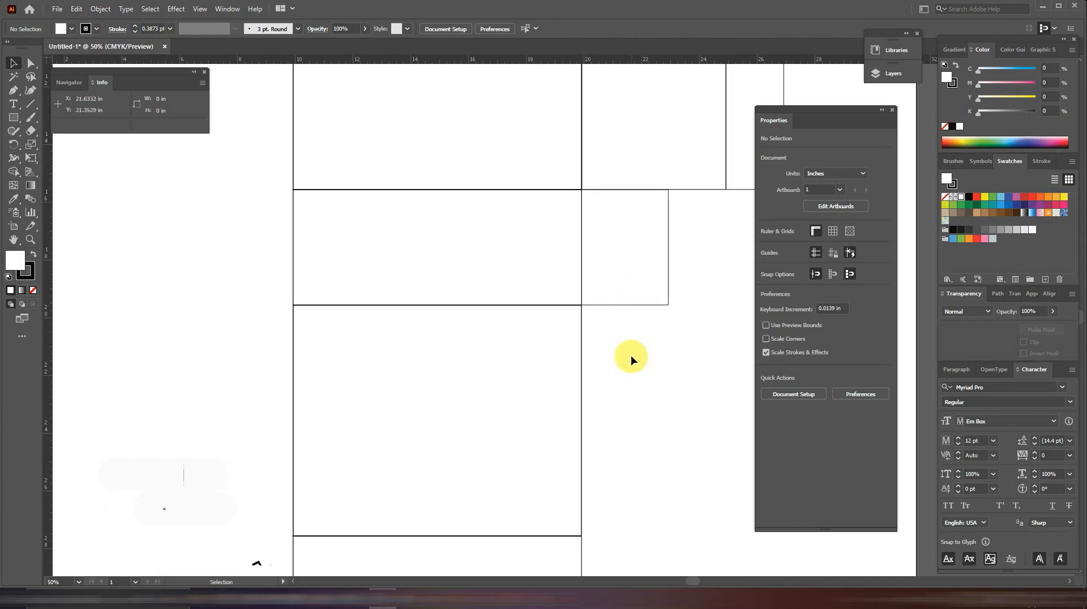
left_click(620, 306)
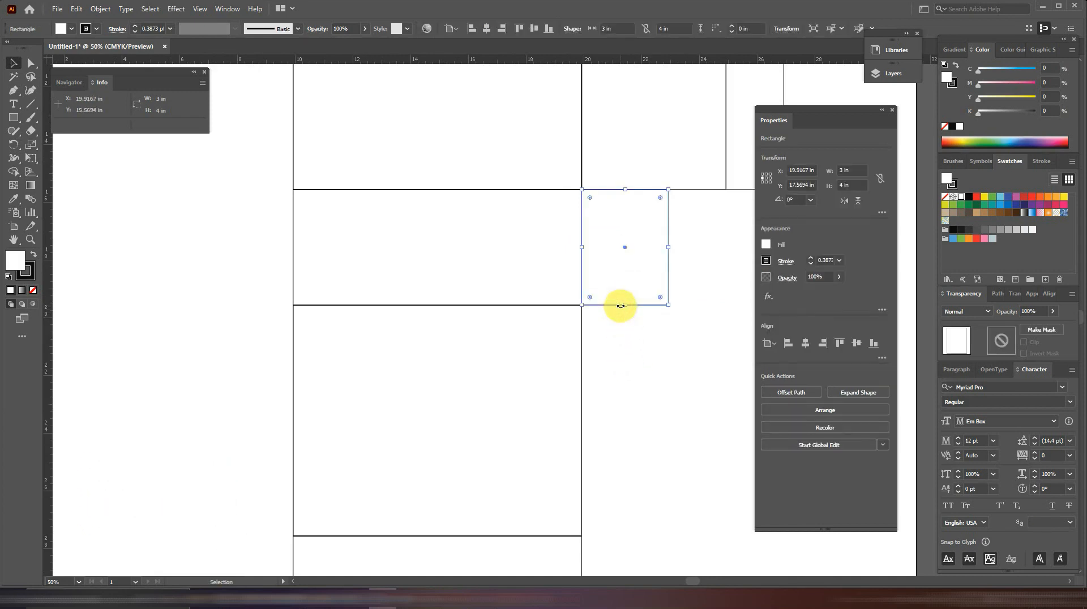
left_click(13, 91)
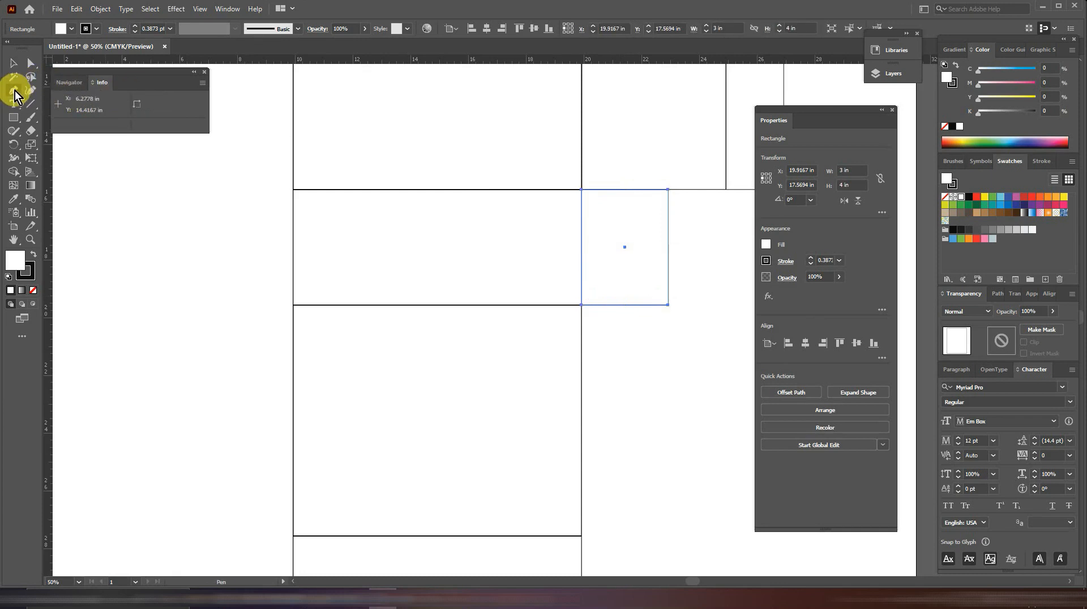
left_click(594, 306)
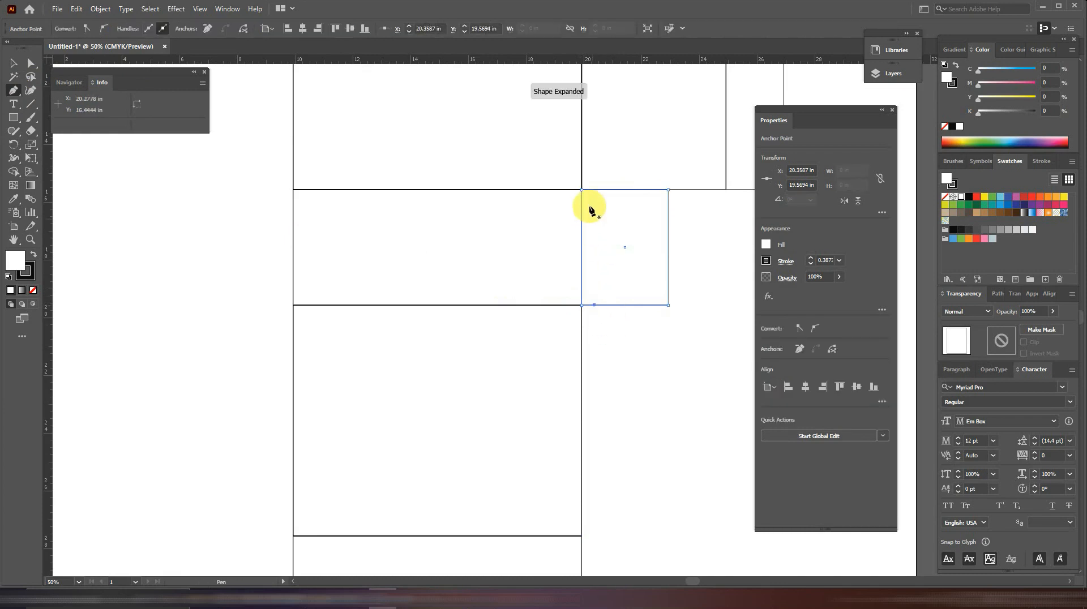
left_click(586, 190)
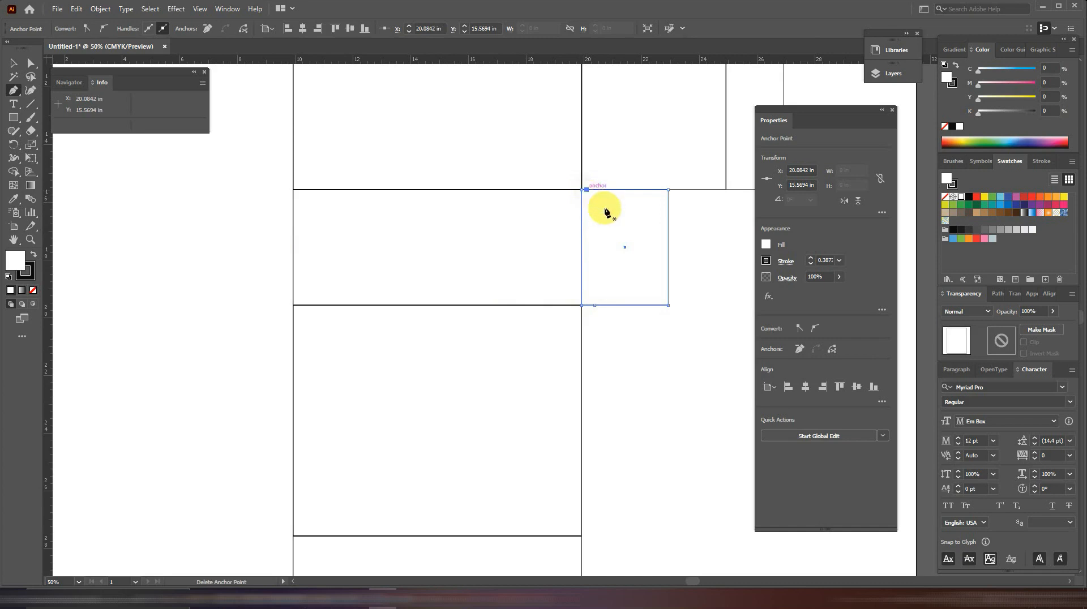
Raise the side flap's lower edge beyond the fold about 0.28 in, and its outer corner about 0.14 in further, leaving the fold corner in place
left_click(26, 64)
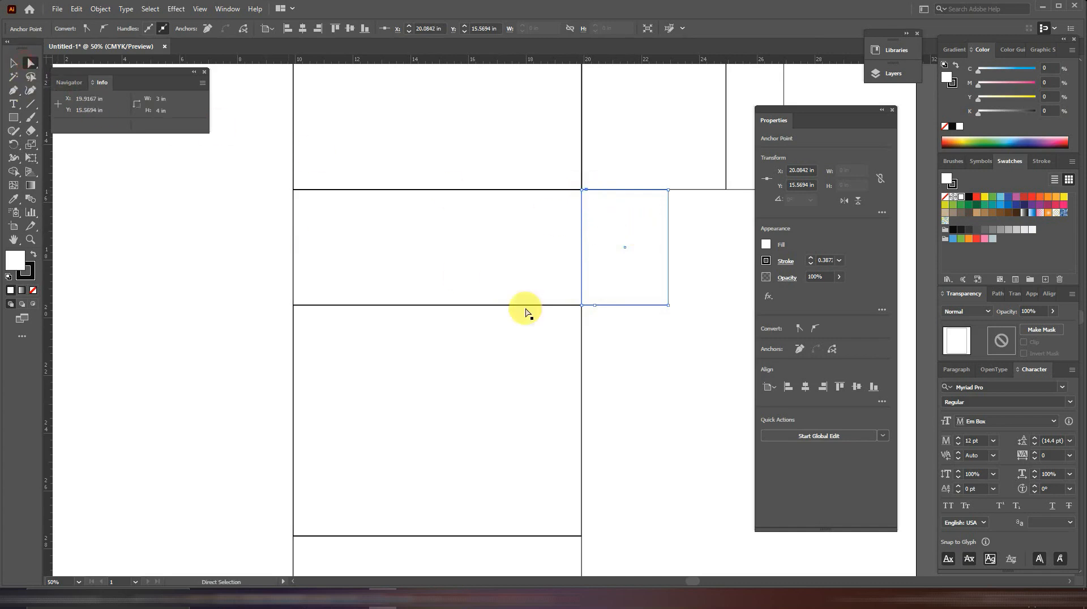
left_click_drag(676, 329, 590, 301)
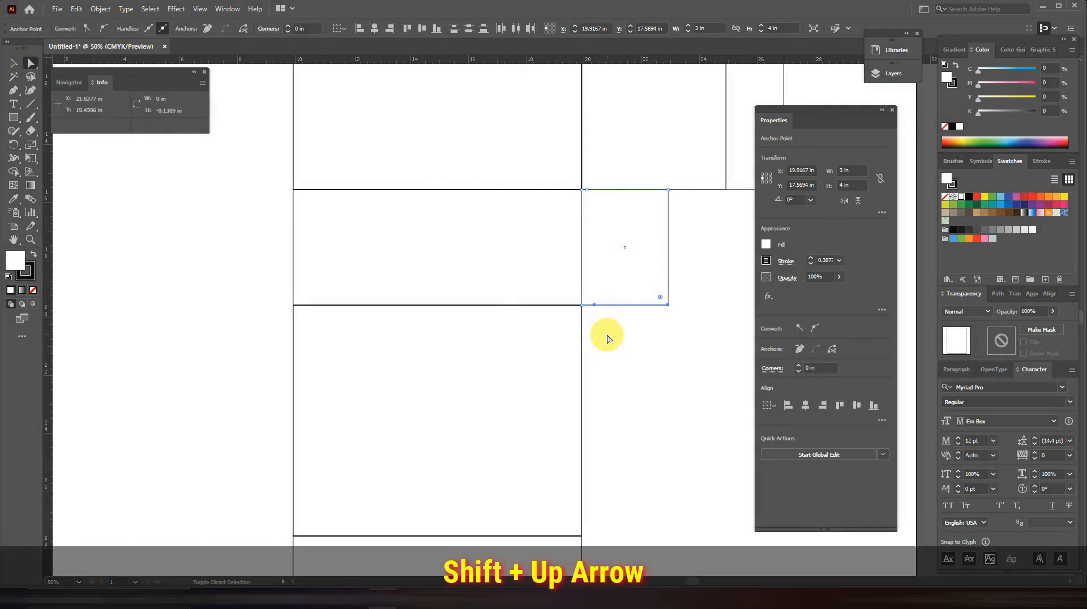
key("shift+Up")
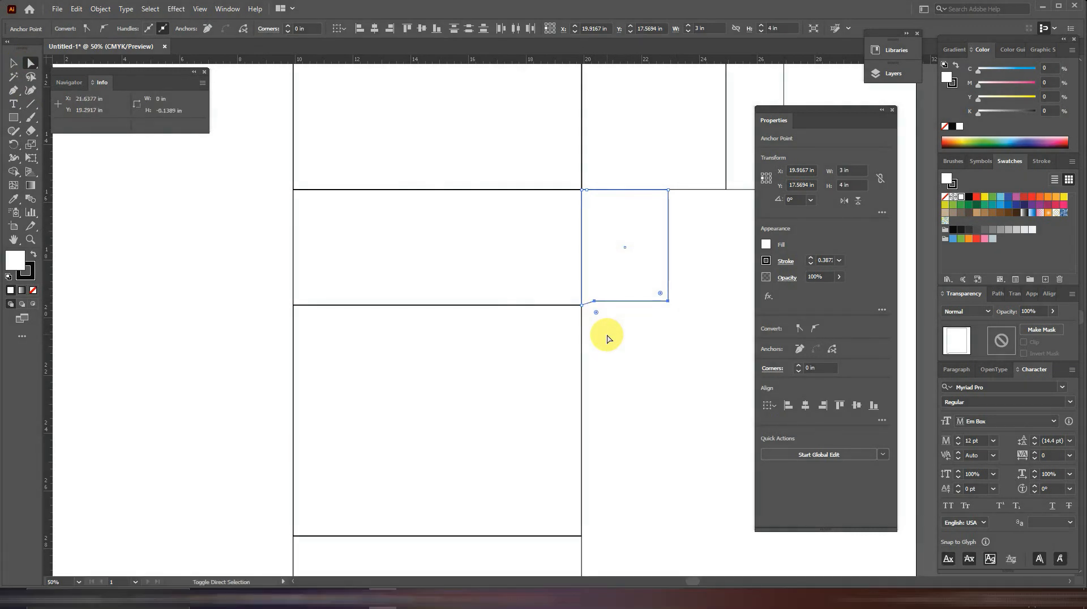
left_click(686, 307)
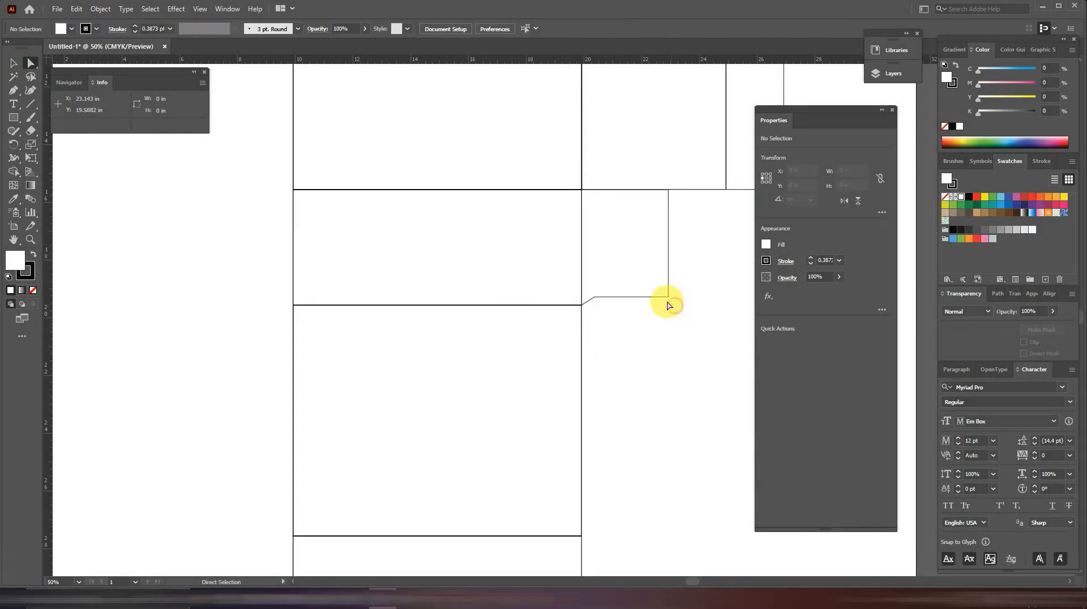
left_click(666, 297)
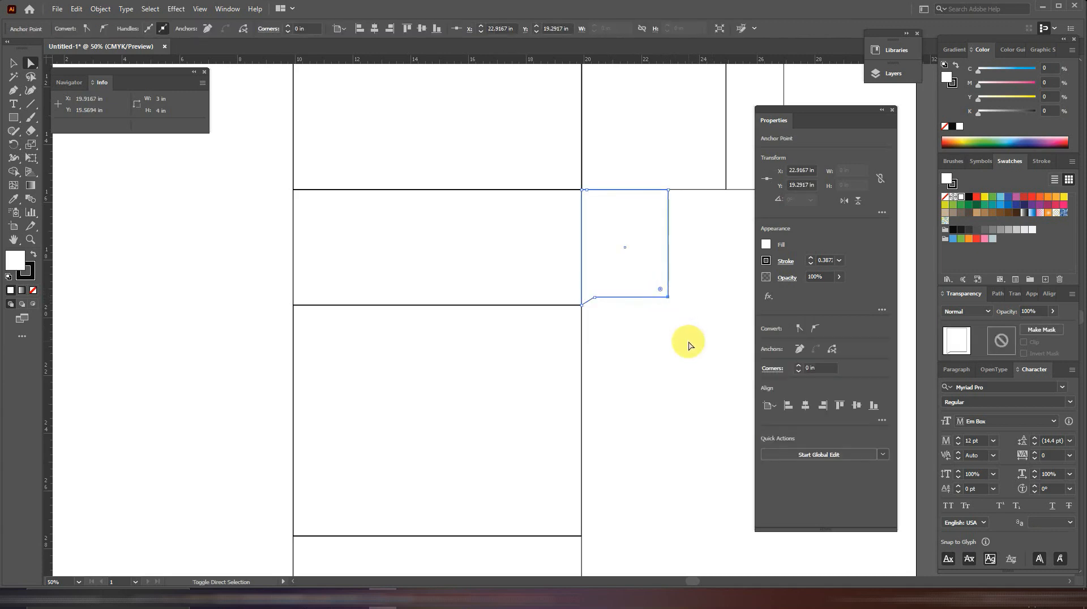
key("shift+Up")
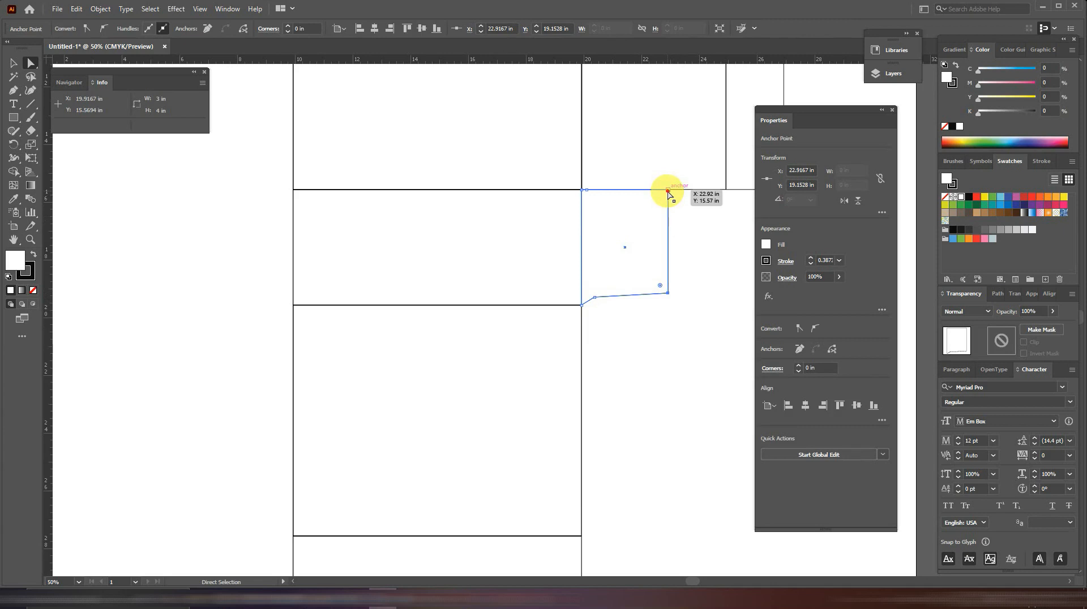
Lower the side flap's upper edge beyond the fold by about 0.28 in, using its added anchor point and outer corner
left_click(587, 190)
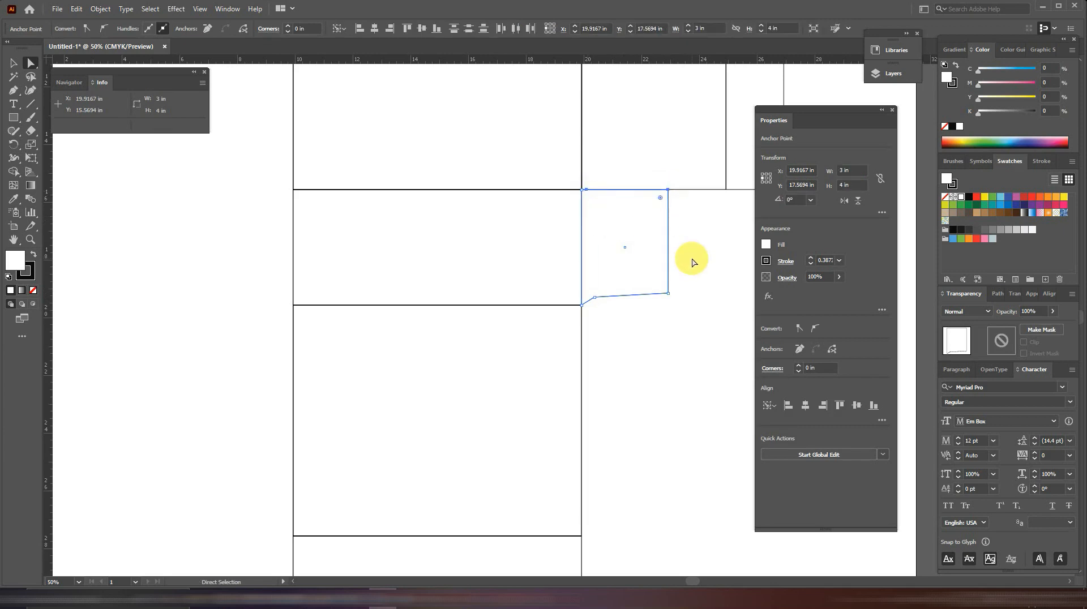
key("shift+Down")
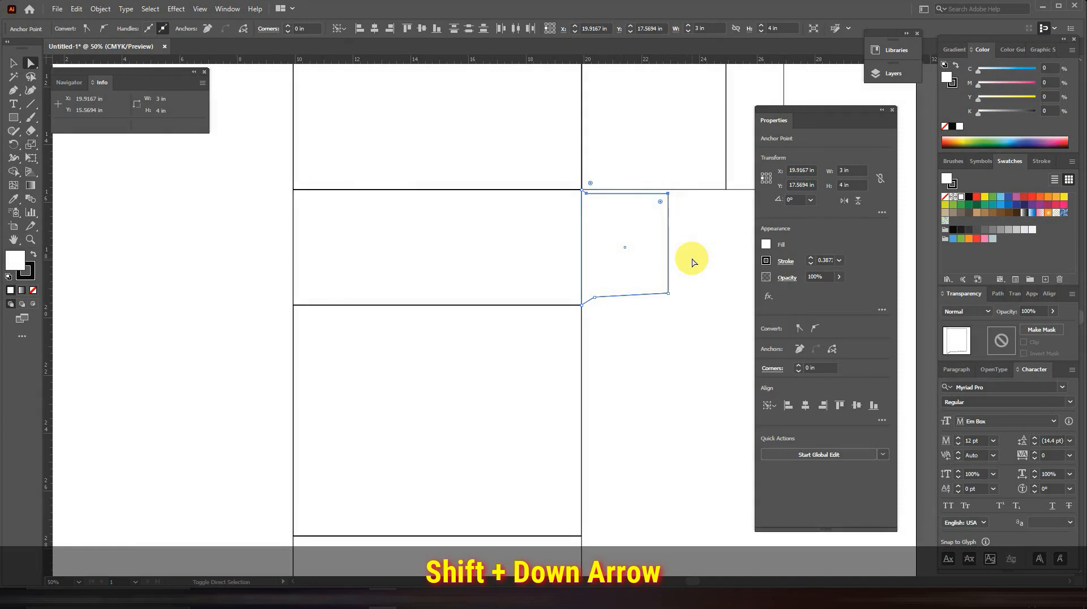
key("shift+Down")
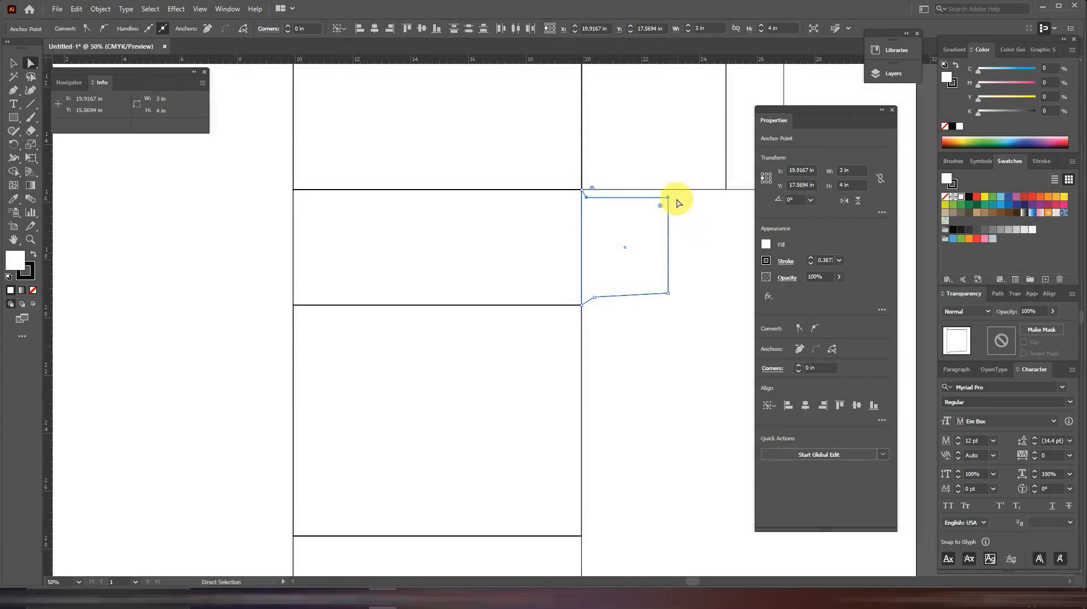
Lower the 3 in wide side flap's upper outer corner by about 0.14 in, leaving the anchor point near the fold in place
left_click_drag(675, 196, 656, 206)
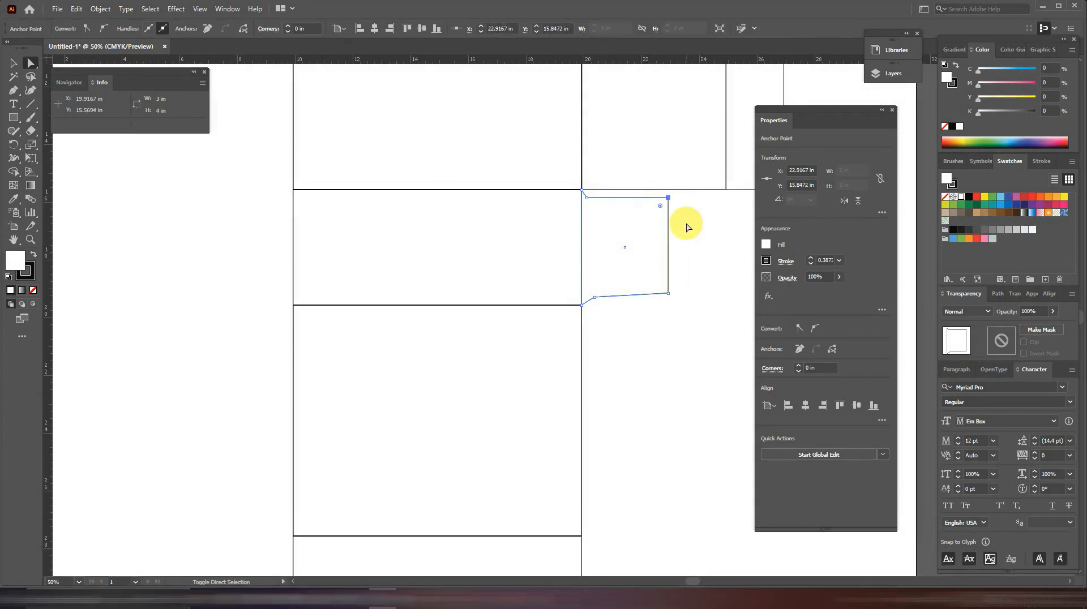
key("shift+Down")
left_click(687, 226)
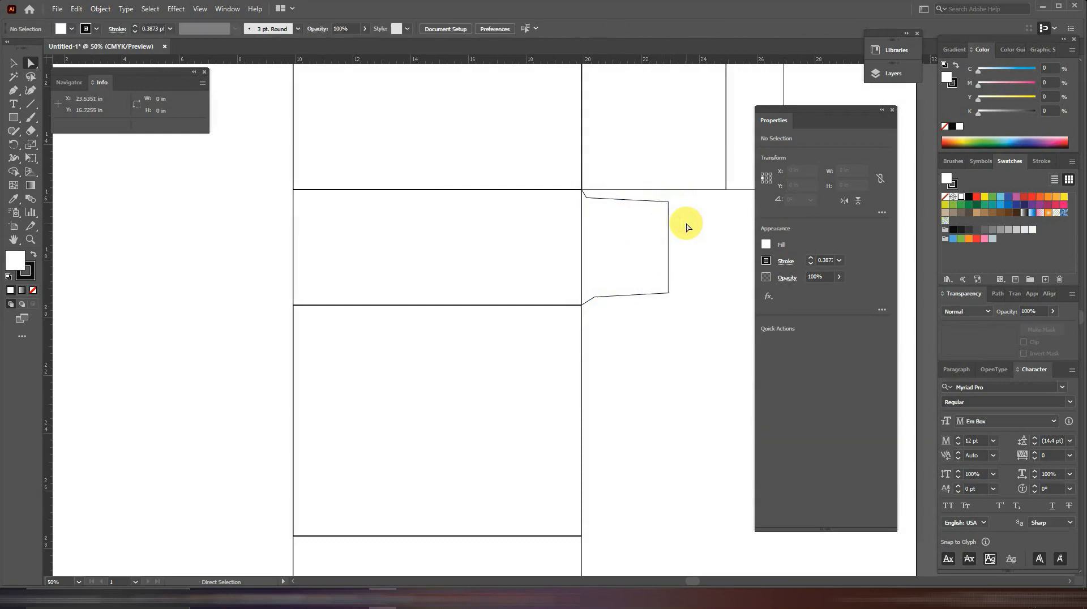
Round both outer corners of the 3 in wide side flap with a radius of about 0.5 in
left_click_drag(681, 199, 653, 283)
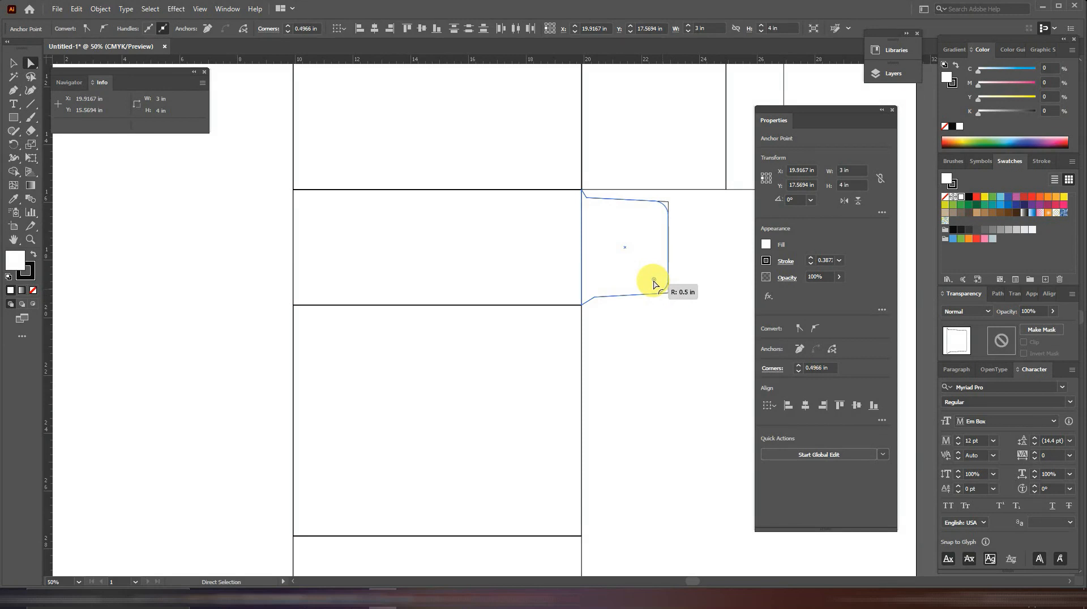
left_click_drag(654, 284, 652, 283)
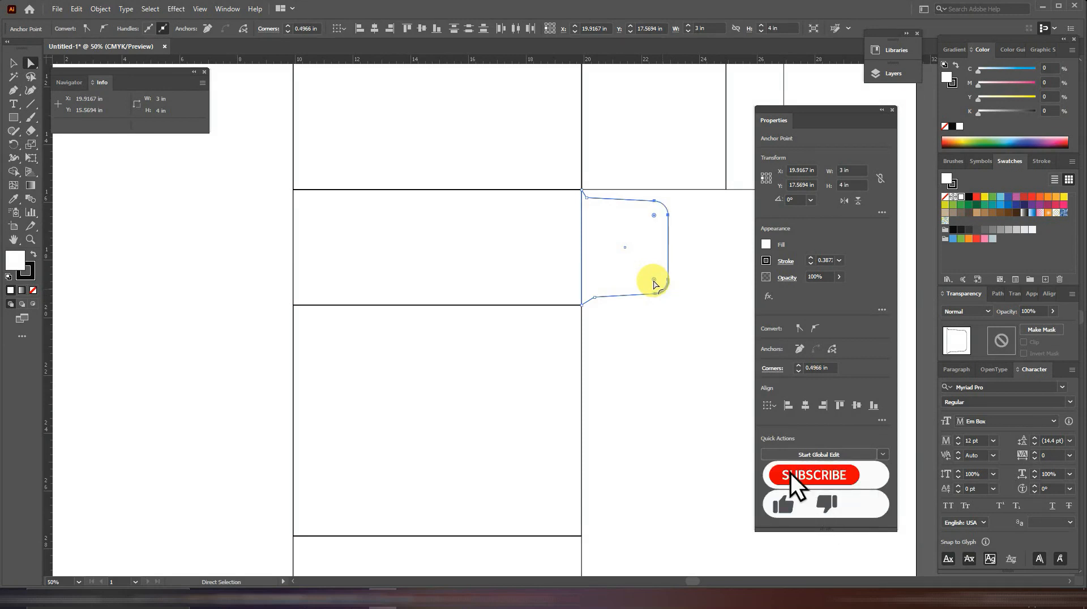
left_click(654, 347)
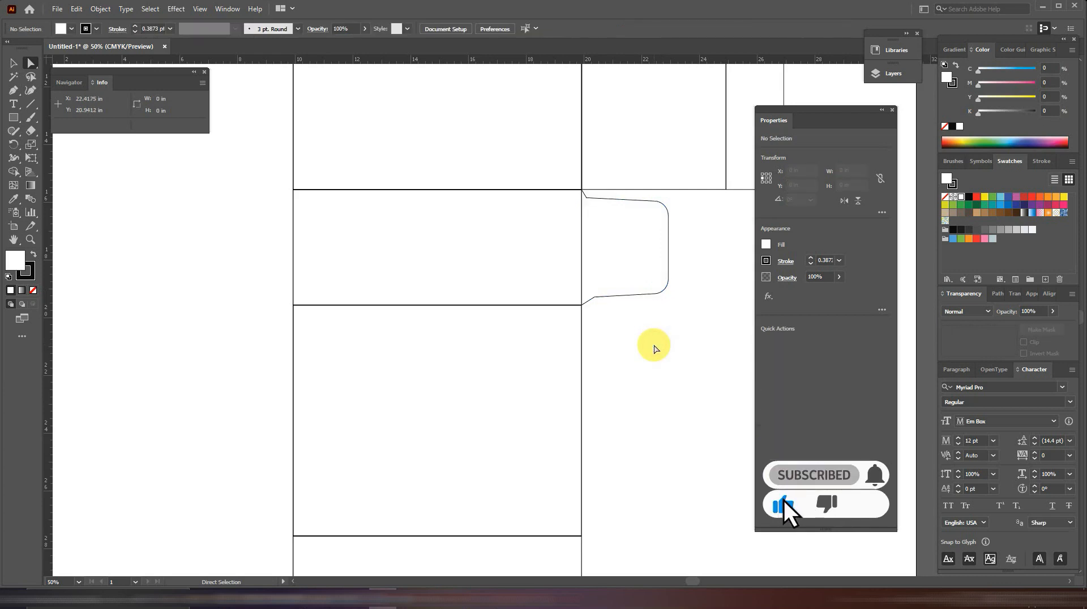
Copy the tapered side flap to the opposite end of its 4 in high panel and flip the copy horizontally and vertically
key("ctrl+minus")
key("ctrl+minus")
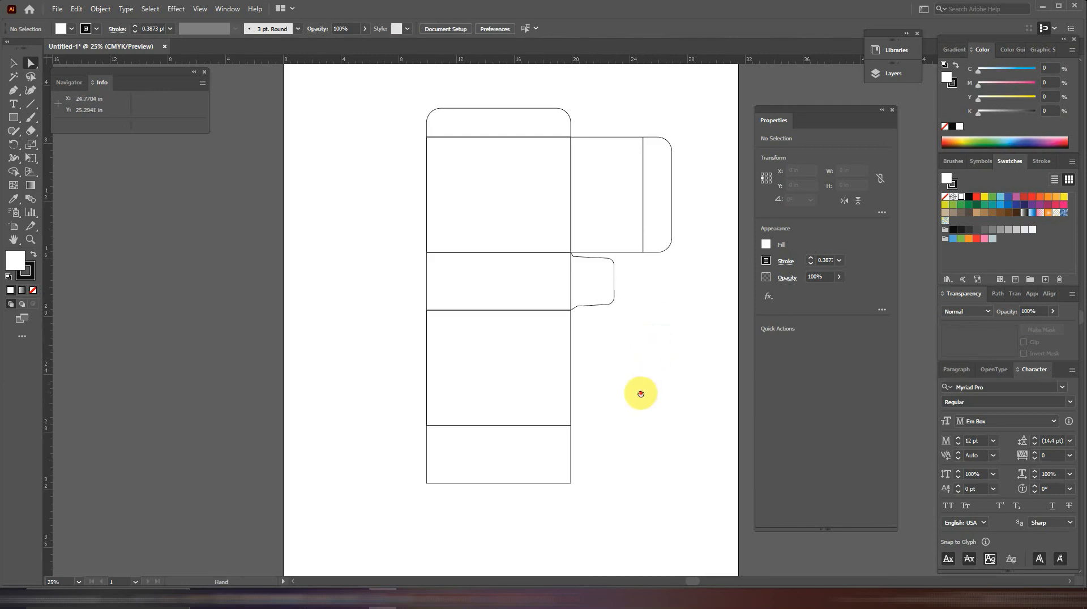
left_click_drag(638, 390, 649, 344)
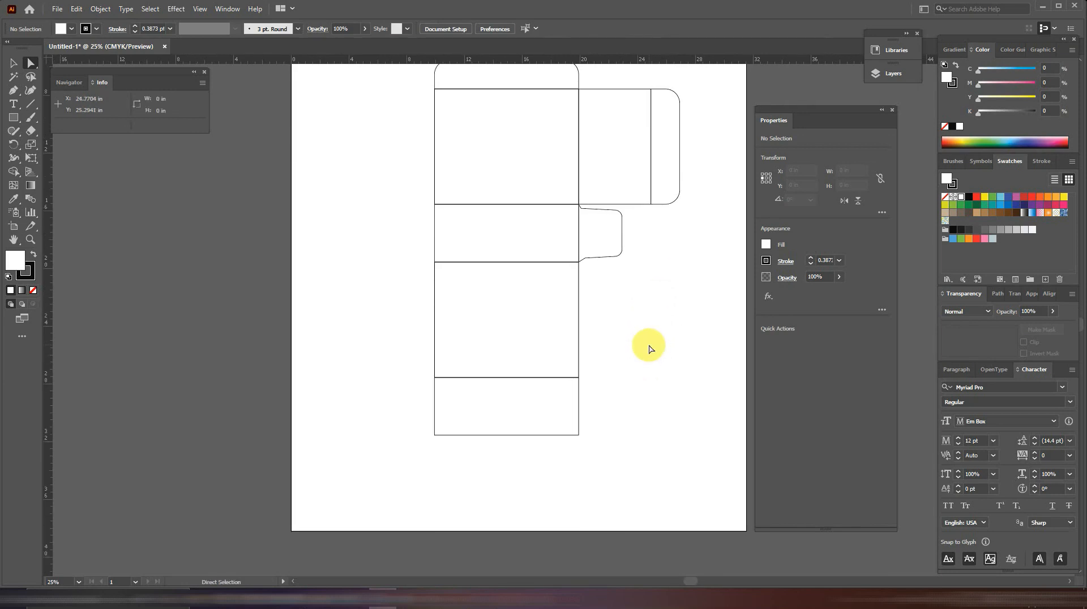
left_click(13, 63)
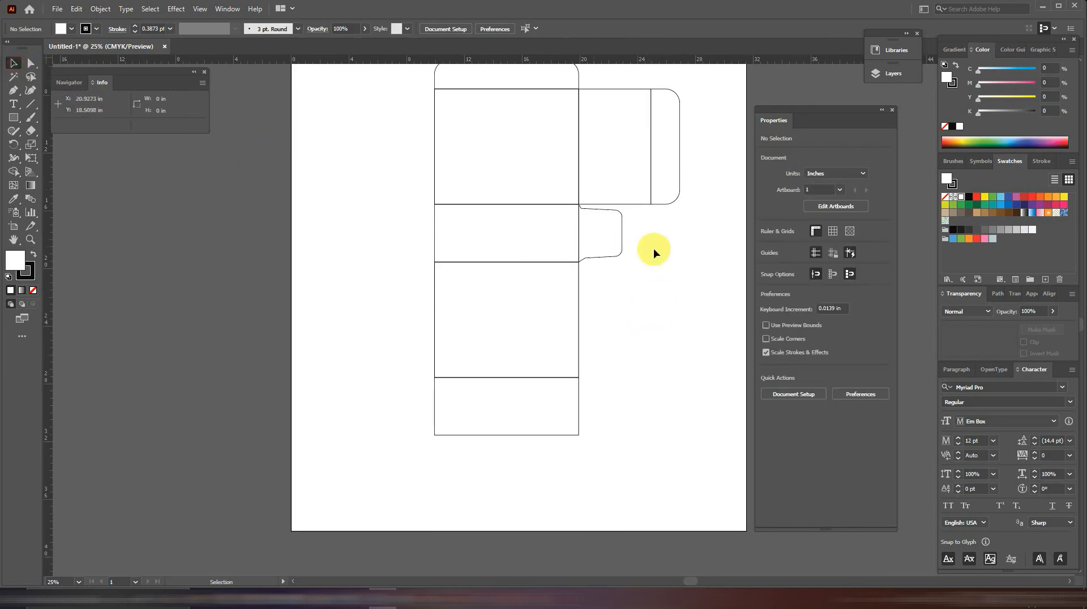
left_click_drag(605, 233, 411, 227)
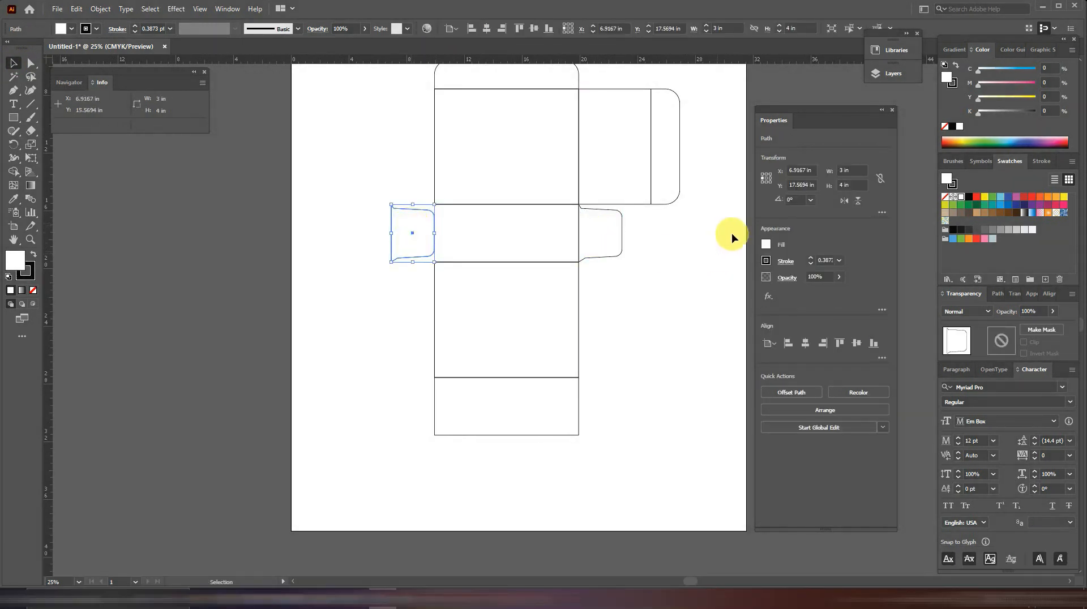
left_click(766, 178)
left_click(848, 202)
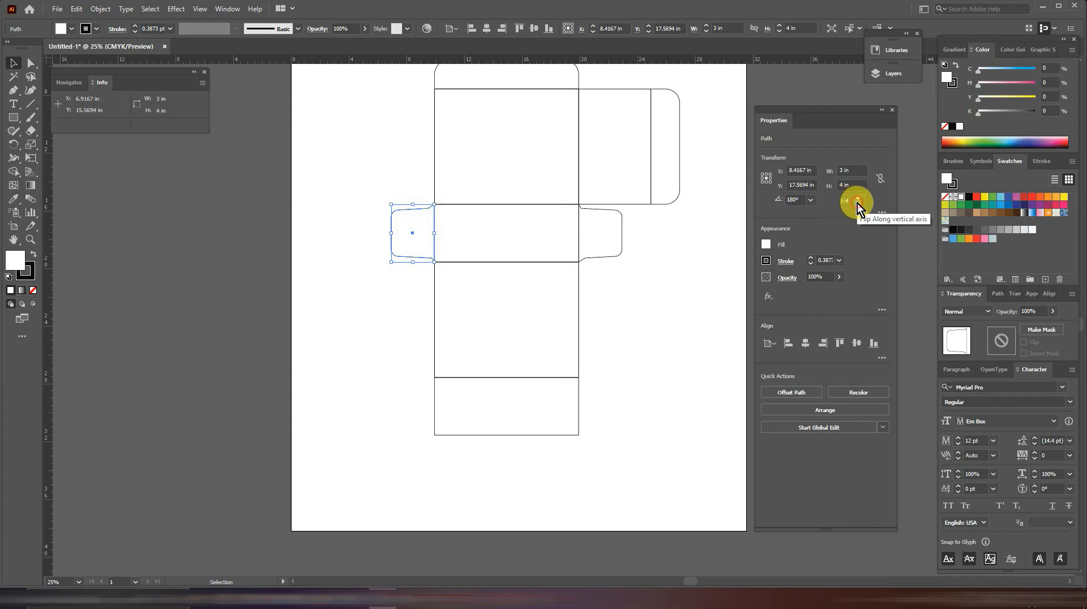
left_click(665, 320)
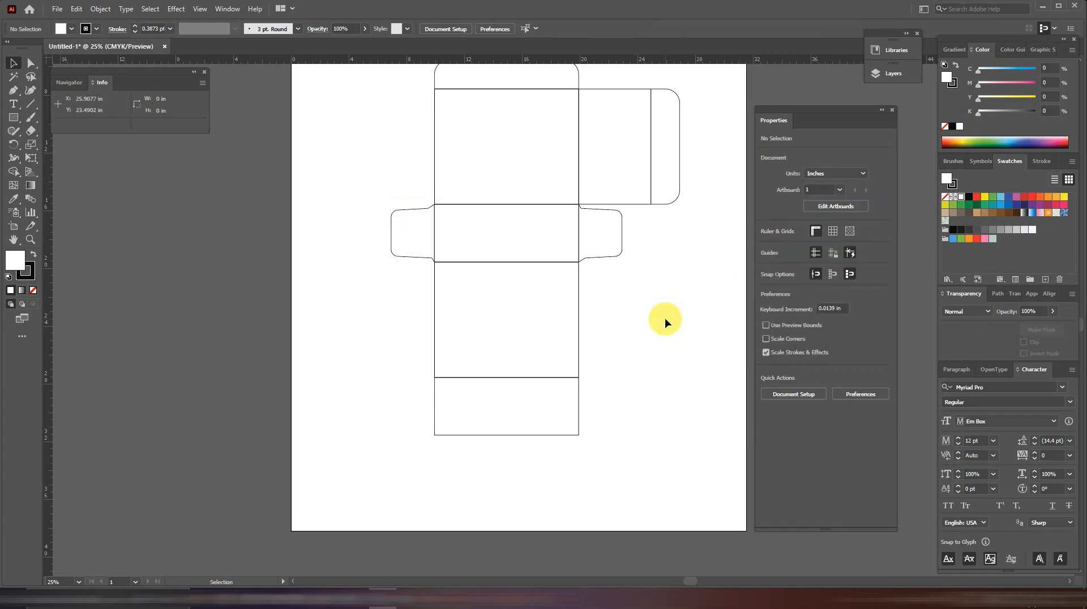
Copy the original tapered side flap 12 in straight down beside the lowest panel and flip the copy vertically
left_click(597, 234)
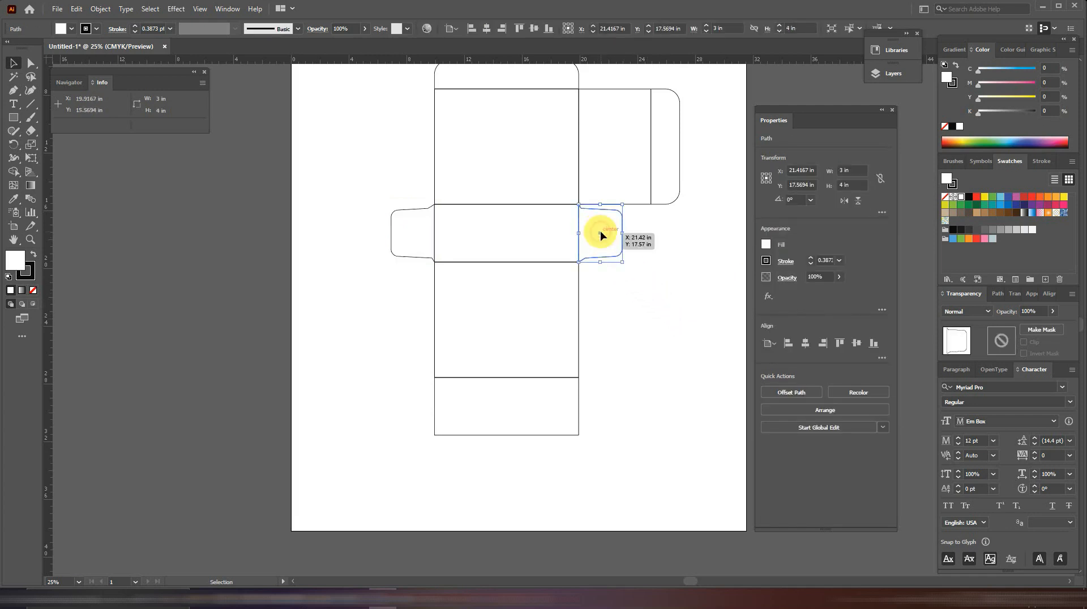
left_click_drag(601, 236, 613, 407)
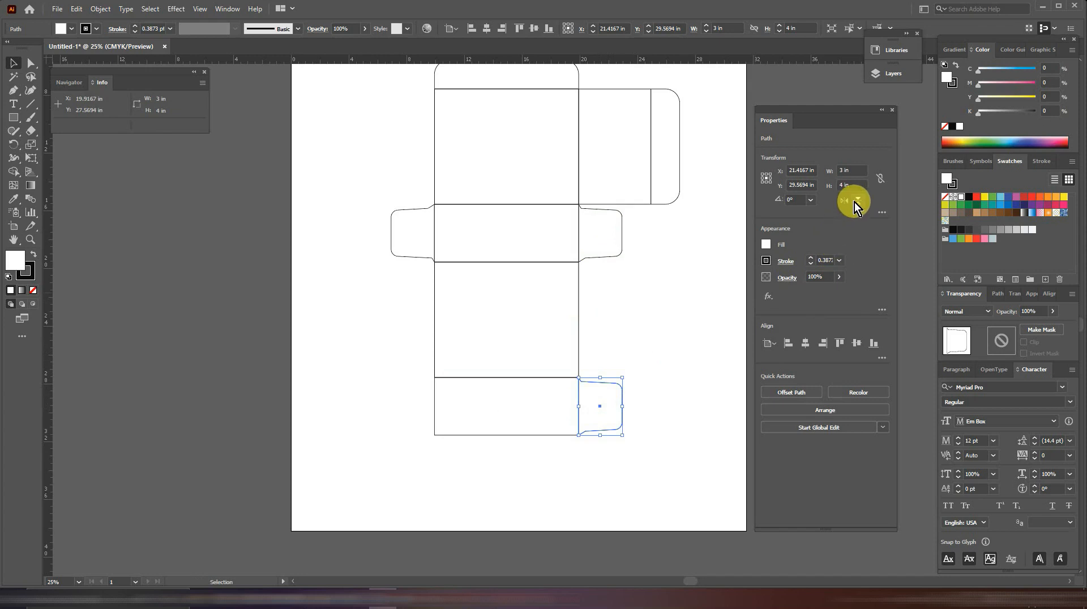
left_click(855, 202)
left_click(666, 373)
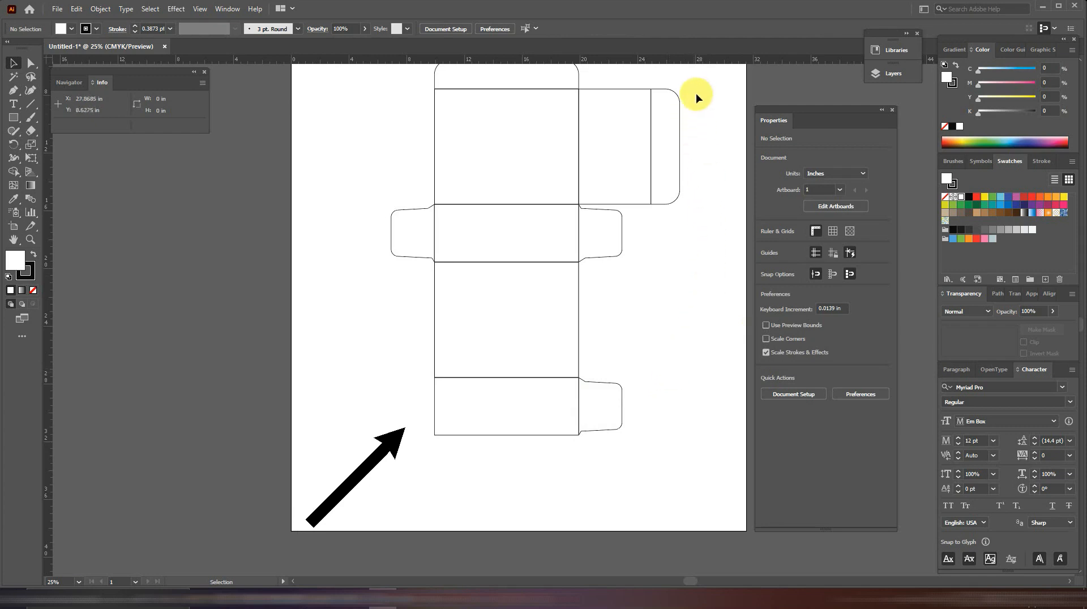
Copy the 8 in high side panel with its rounded tab to the opposite side of the lower 8 in high panel and flip it horizontally
left_click(600, 156)
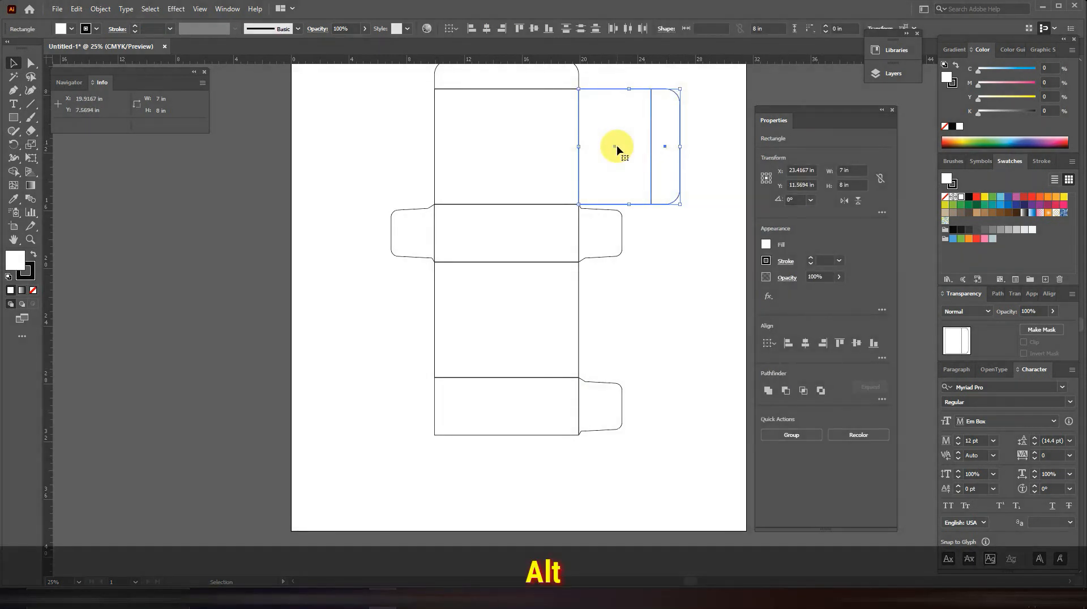
left_click_drag(612, 149, 371, 324)
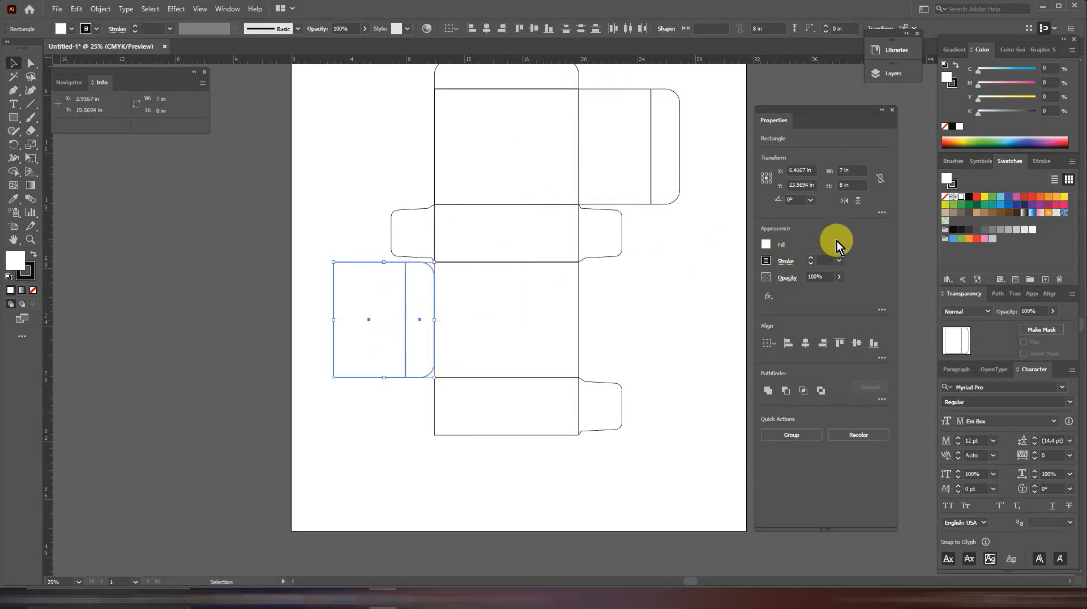
left_click(846, 201)
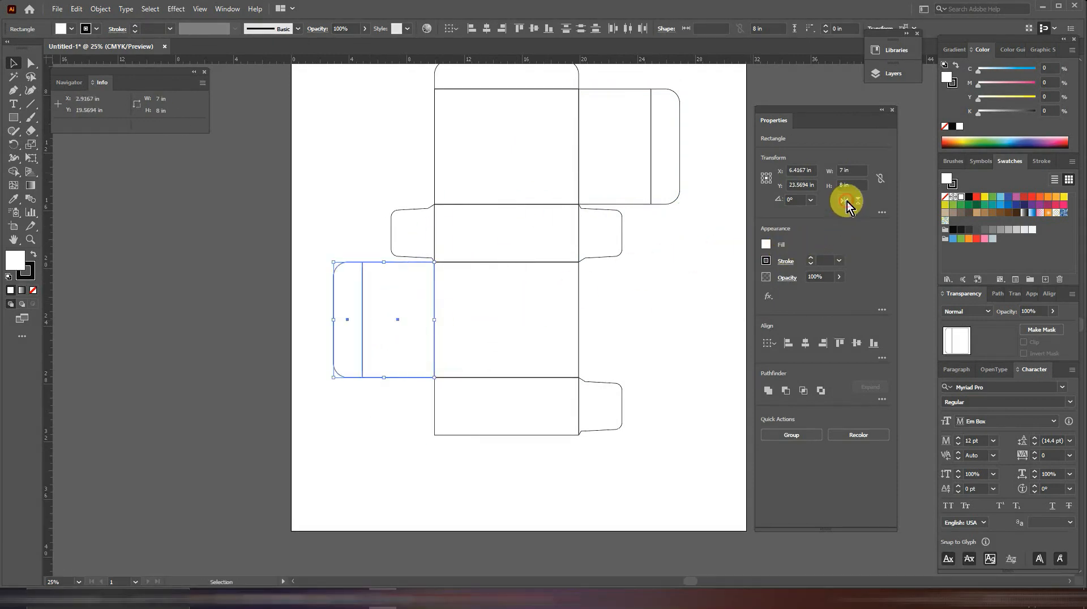
left_click(651, 315)
left_click_drag(651, 315, 640, 344)
left_click_drag(364, 359, 417, 381)
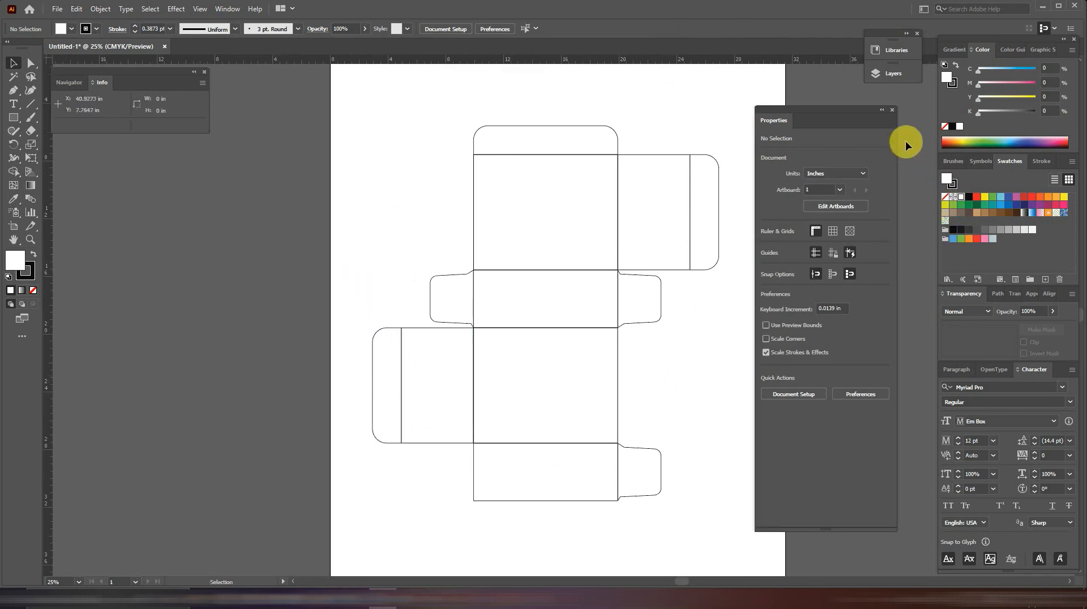
Collapse the Properties panel and dock it with Libraries and Layers
left_click(881, 110)
left_click_drag(782, 111, 884, 103)
left_click_drag(738, 242, 684, 216)
Move the whole dieline so that its center lies at X 15.75 in and Y 19.75 in on the artboard
left_click_drag(700, 107, 274, 479)
left_click_drag(511, 266, 524, 283)
left_click(704, 339)
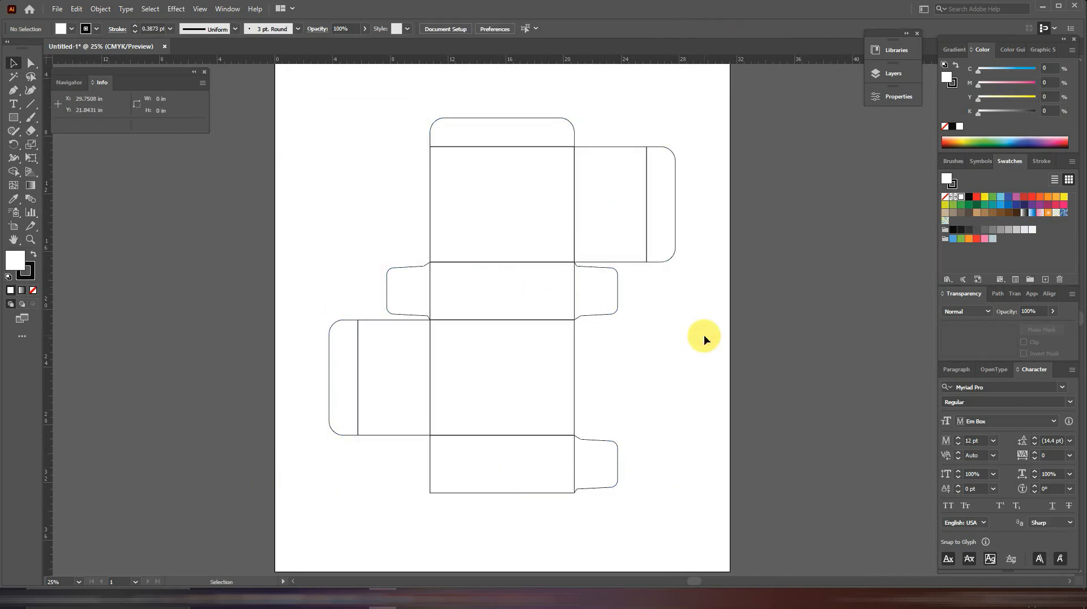
Remove the fill from the entire dieline and give it a 2 pt red stroke
left_click(328, 142)
left_click_drag(313, 99, 706, 543)
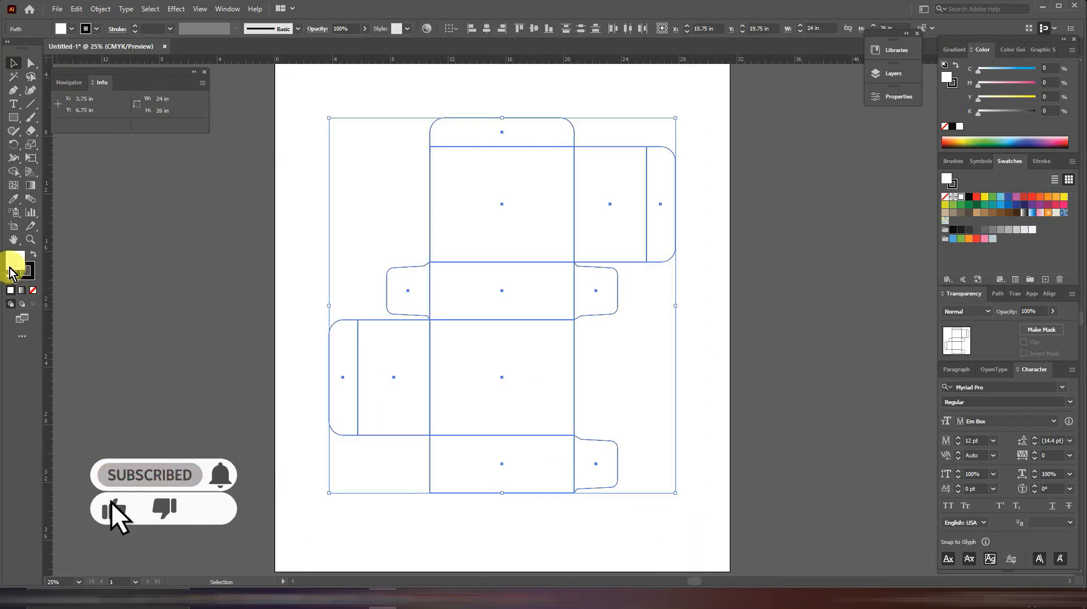
left_click(32, 291)
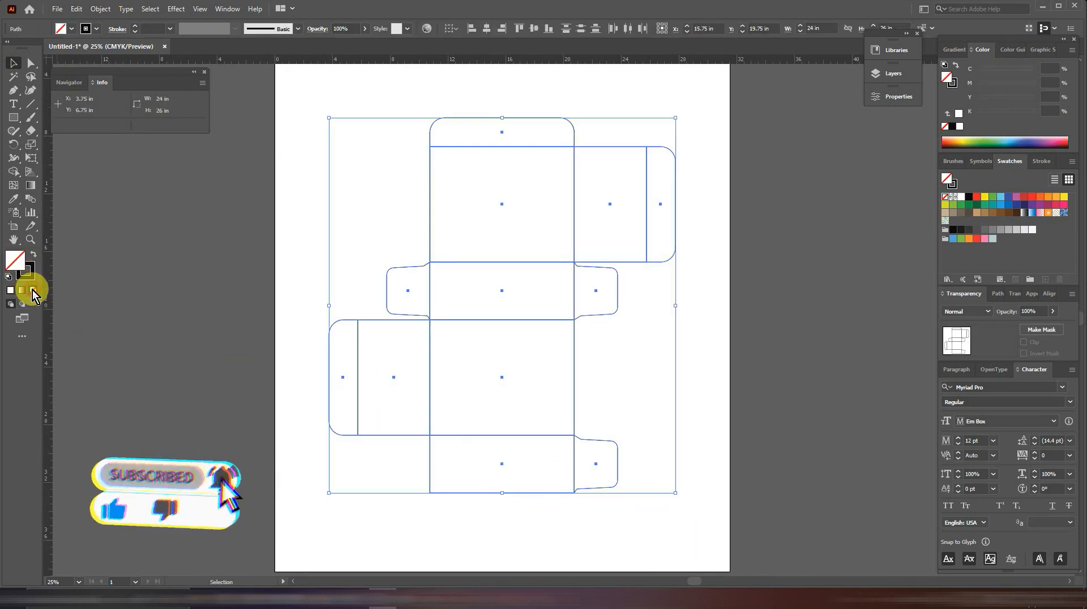
left_click(136, 26)
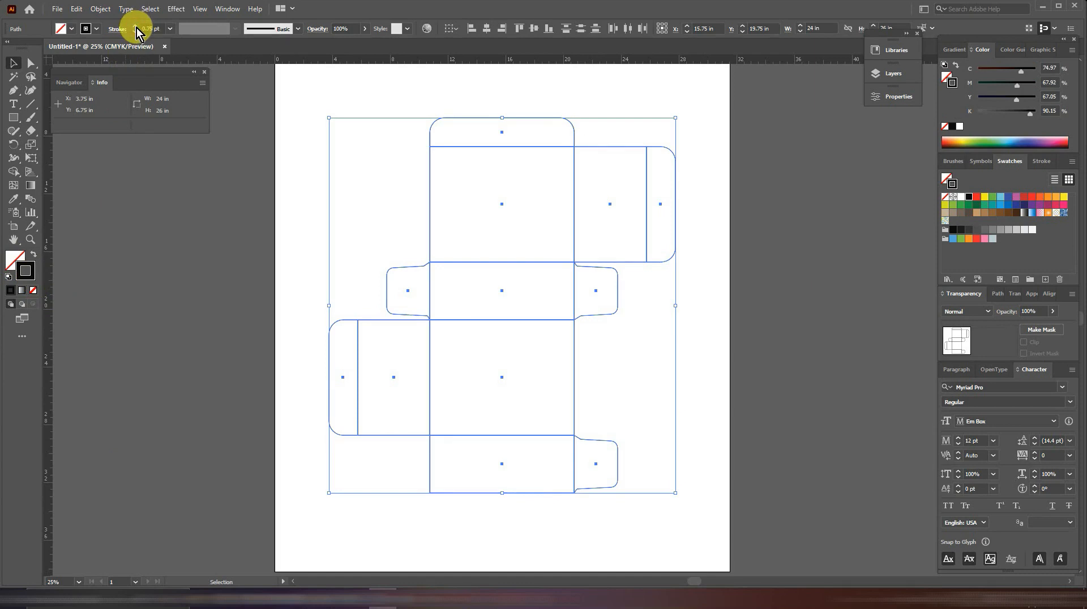
left_click(136, 27)
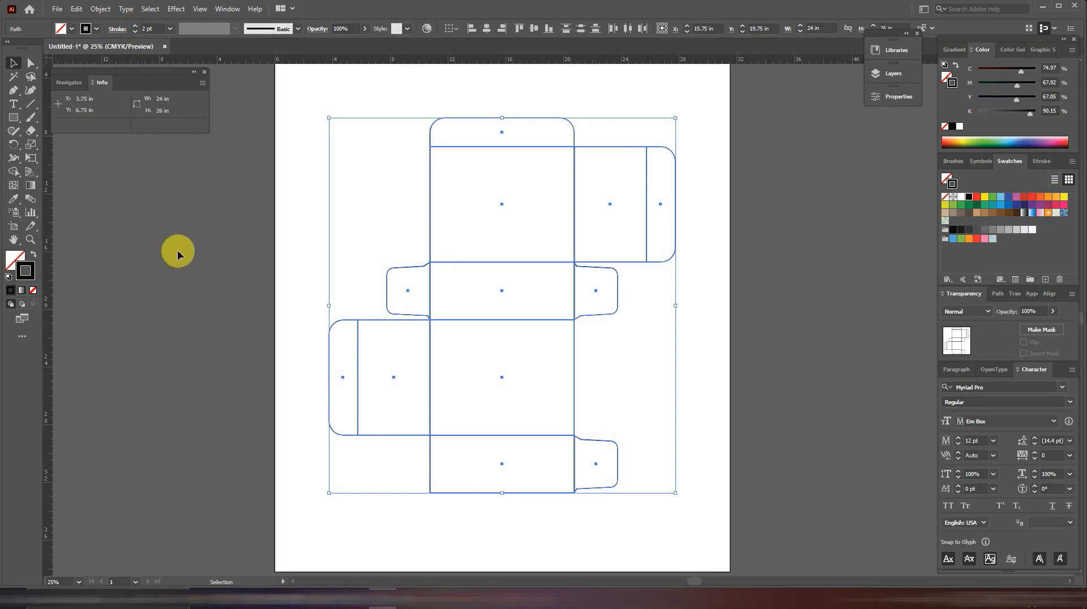
left_click(976, 197)
left_click(705, 237)
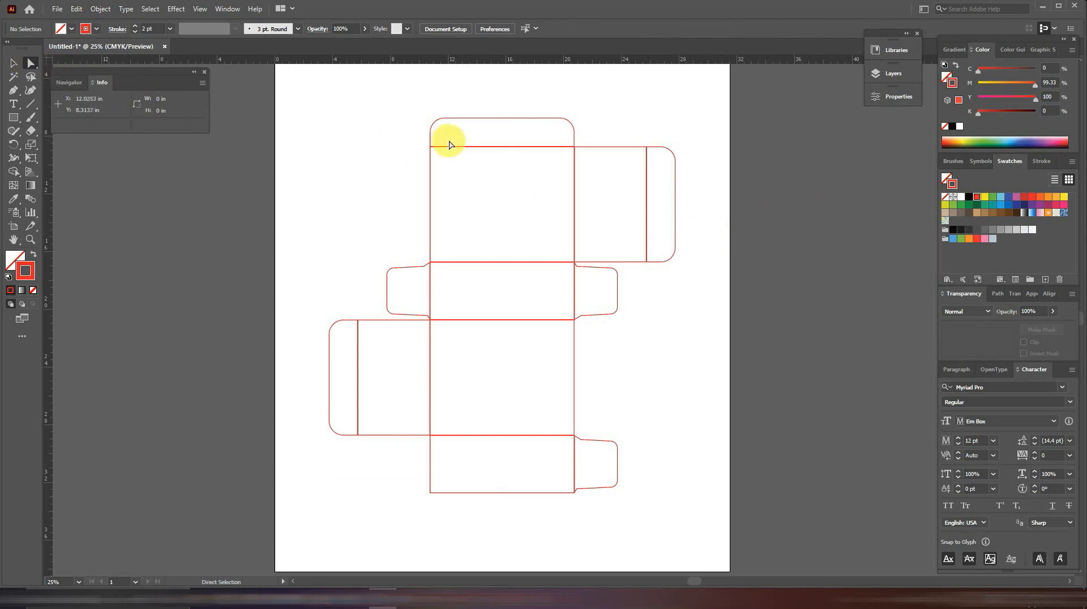
Directly select every inner fold edge shared by the panels and flaps, and cut these edges to the clipboard
left_click_drag(479, 138, 497, 461)
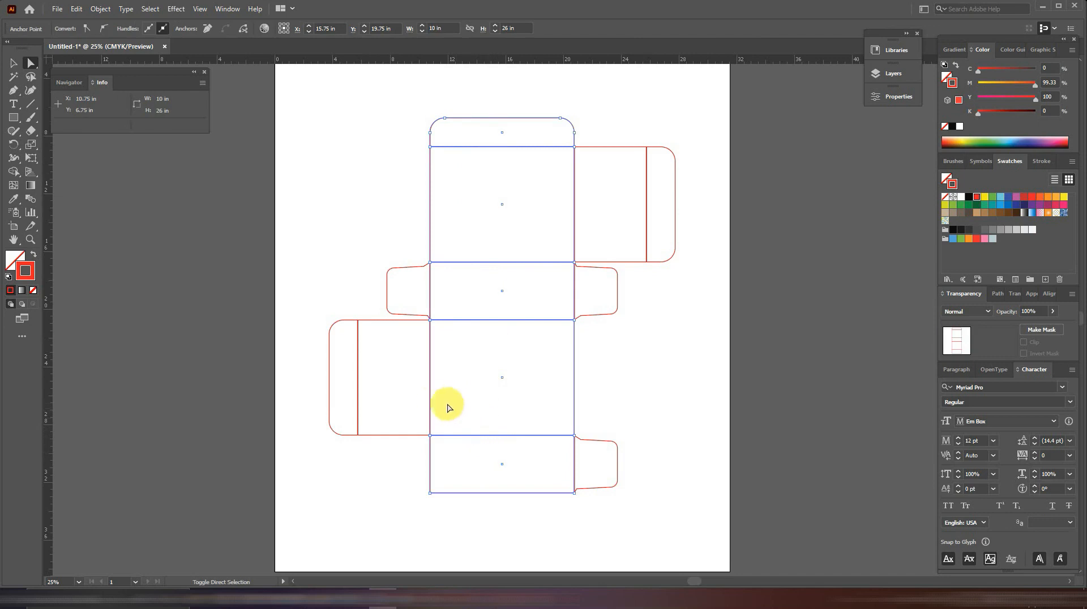
key("shift")
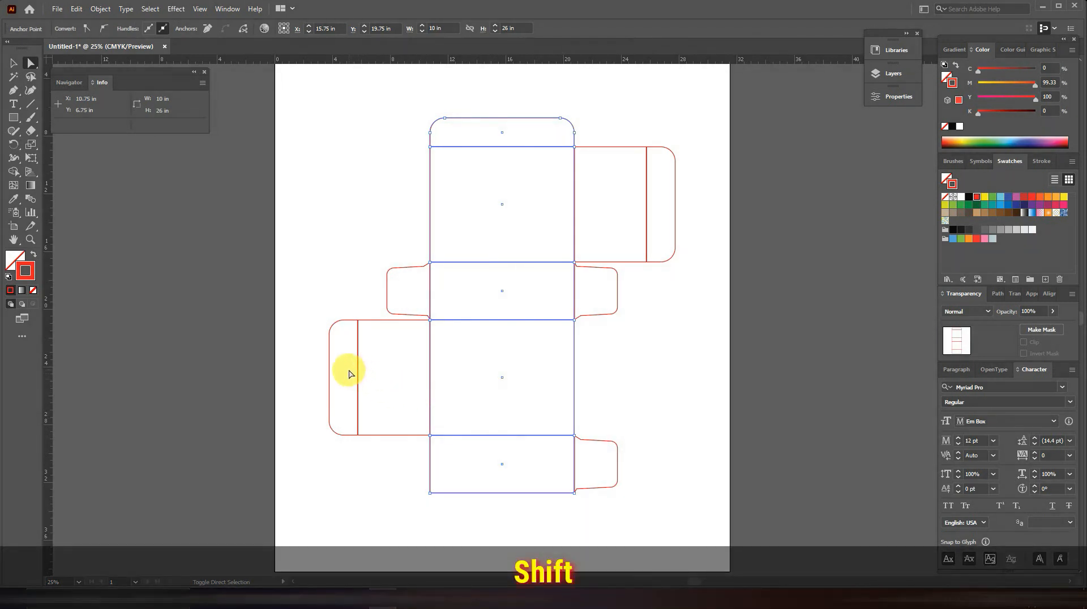
left_click_drag(347, 371, 461, 401)
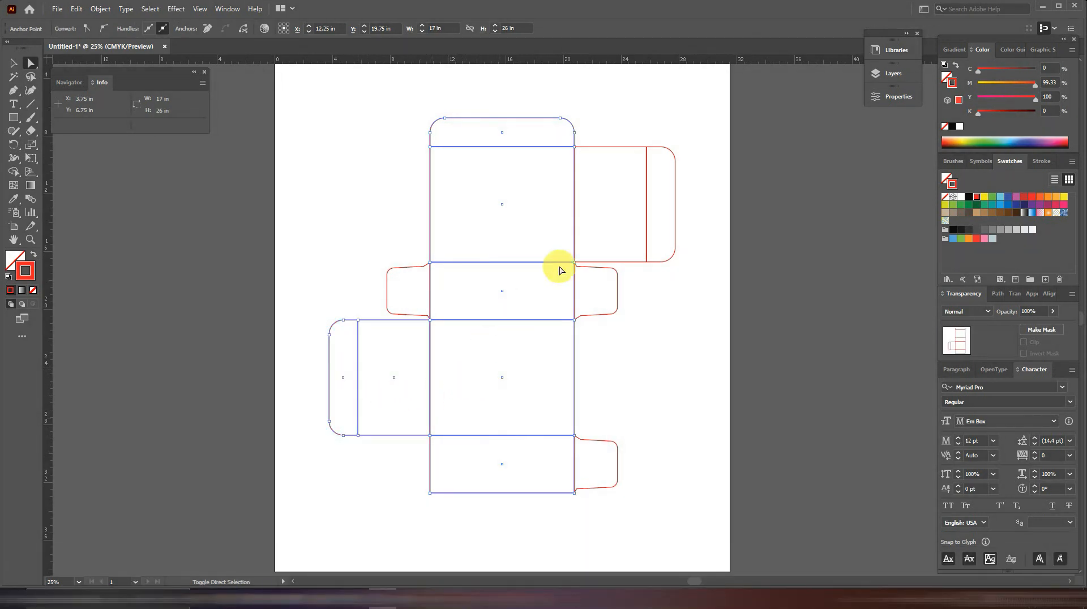
left_click_drag(640, 202, 541, 214)
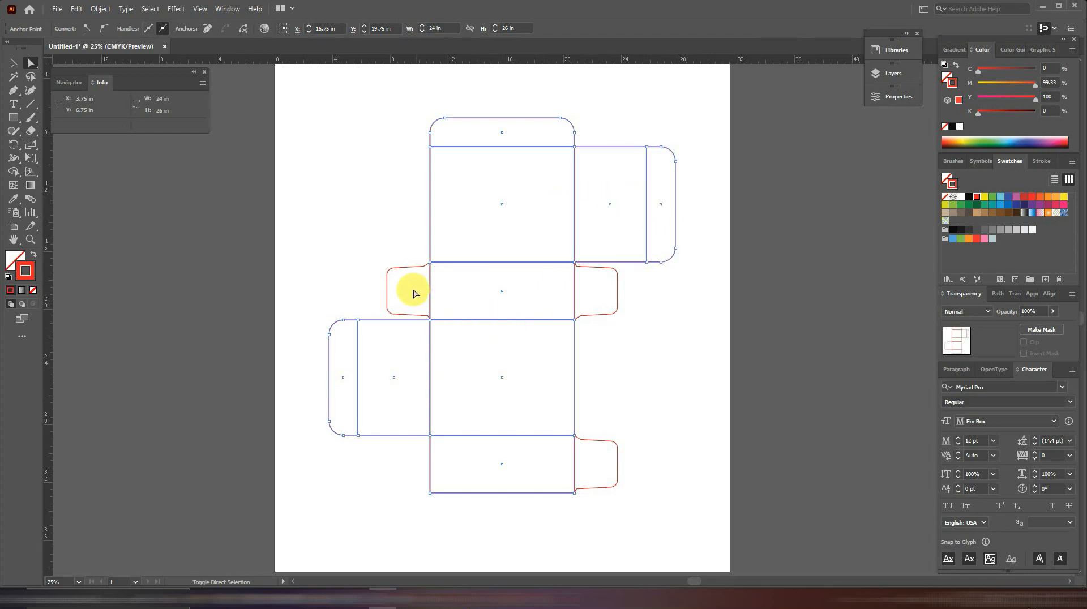
left_click_drag(413, 290, 587, 306)
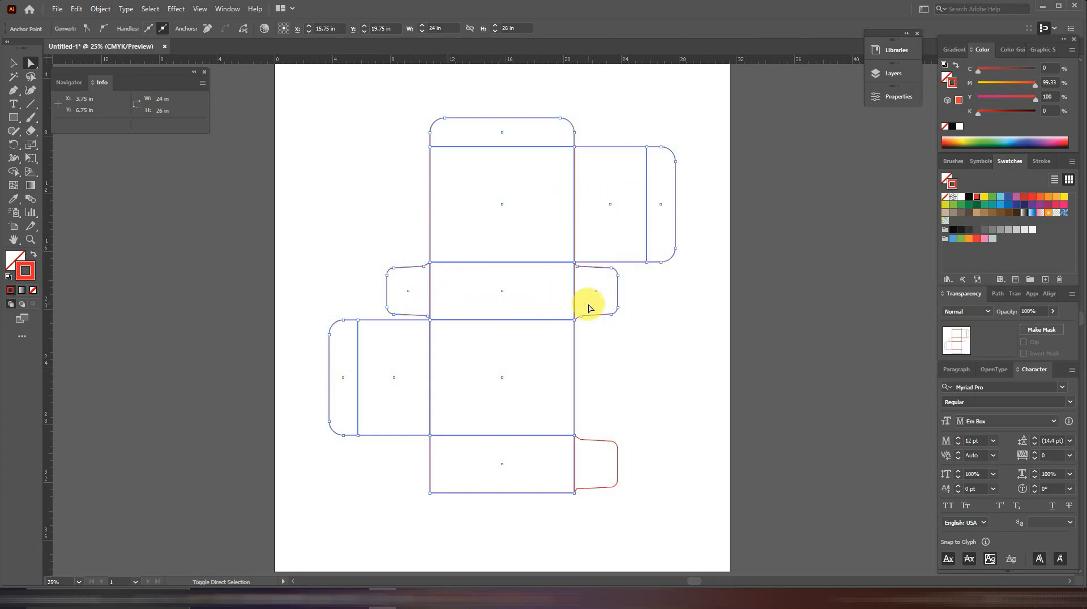
left_click_drag(592, 467, 539, 478)
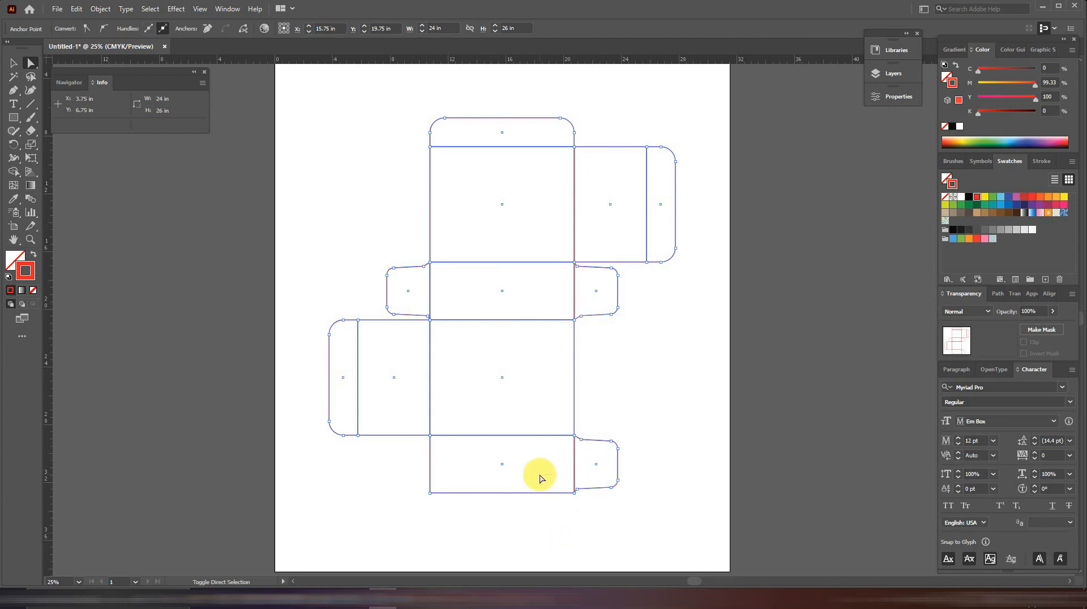
key("ctrl+x")
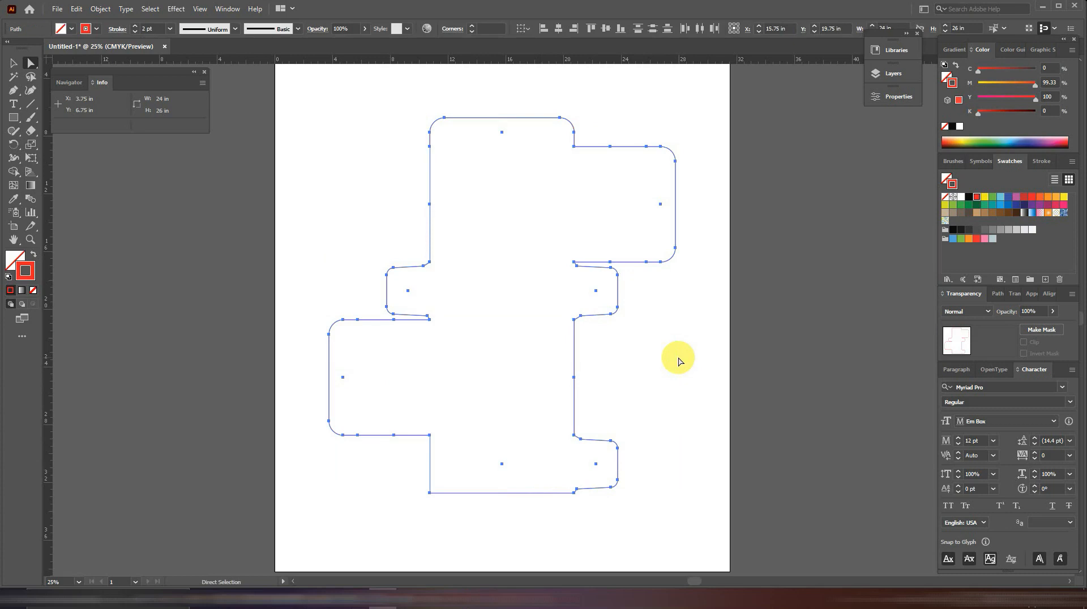
Group all the remaining outer outline paths of the dieline
left_click(13, 63)
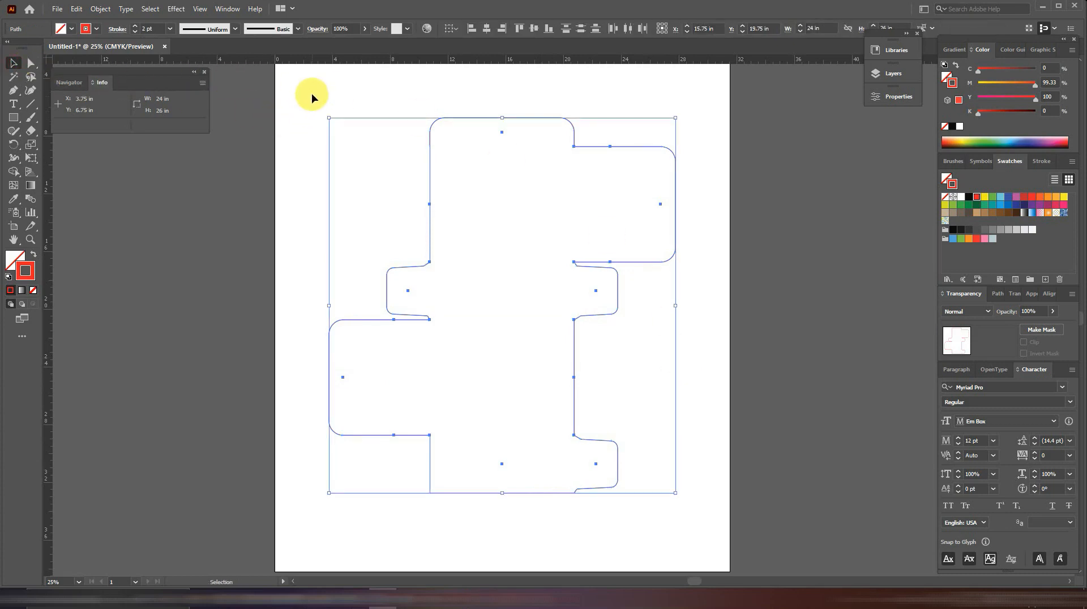
mouse_move(307, 70)
left_mouse_down()
mouse_move(474, 521)
mouse_move(703, 554)
mouse_move(718, 545)
left_mouse_up()
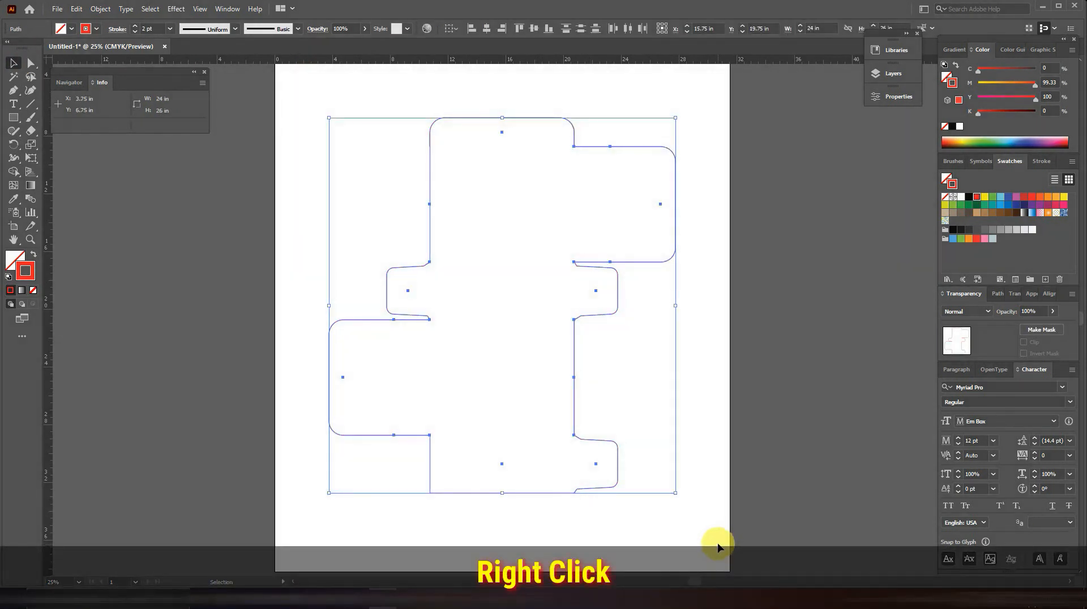
right_click(535, 227)
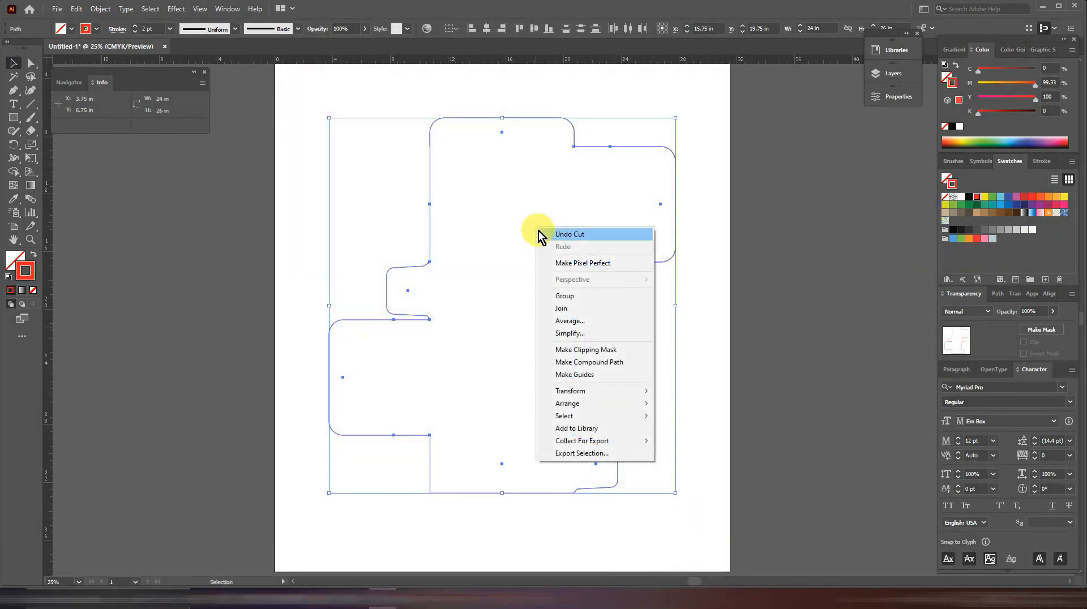
left_click(581, 297)
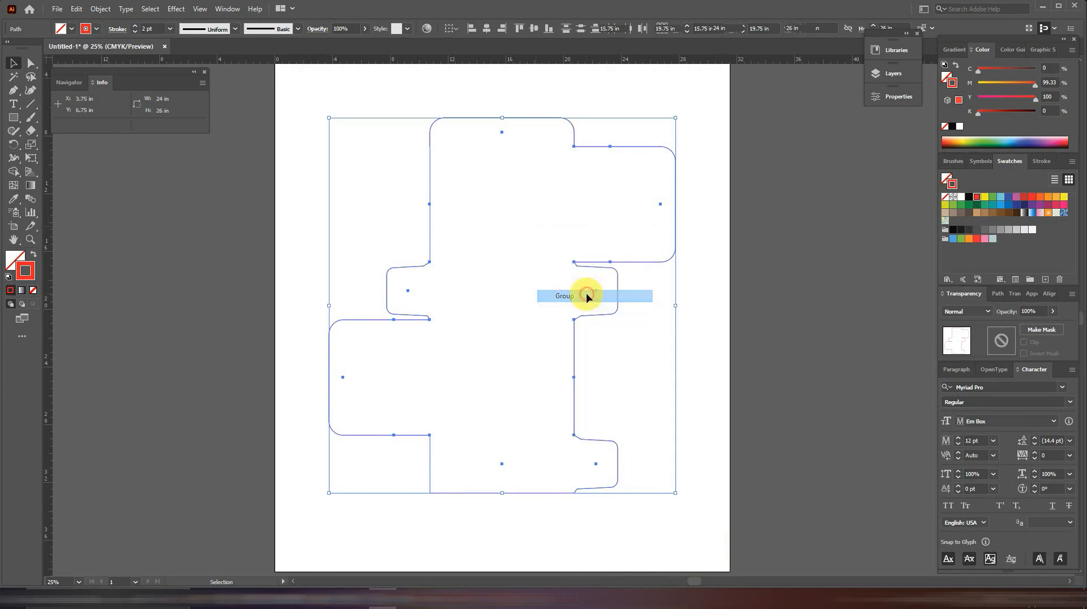
Paste the cut fold edges in front at their original position in the dieline and group them
left_click(694, 283)
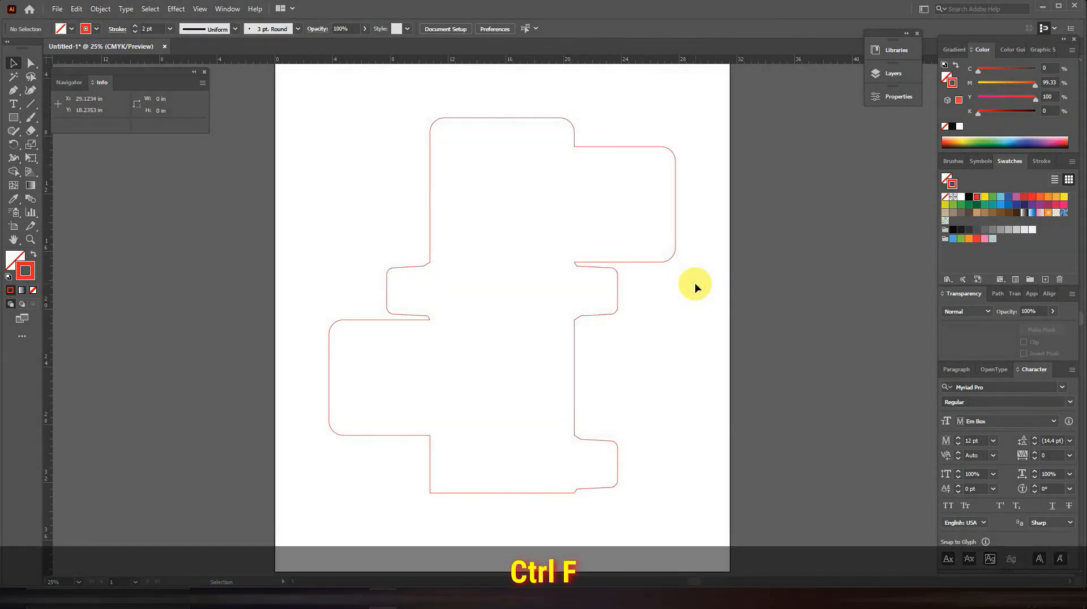
key("ctrl+f")
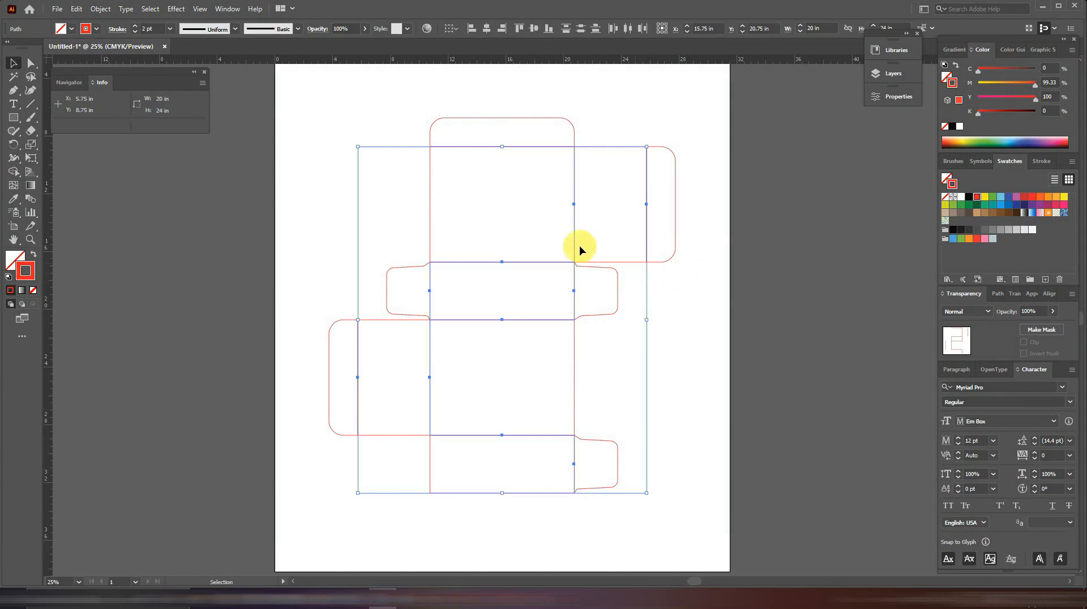
right_click(513, 264)
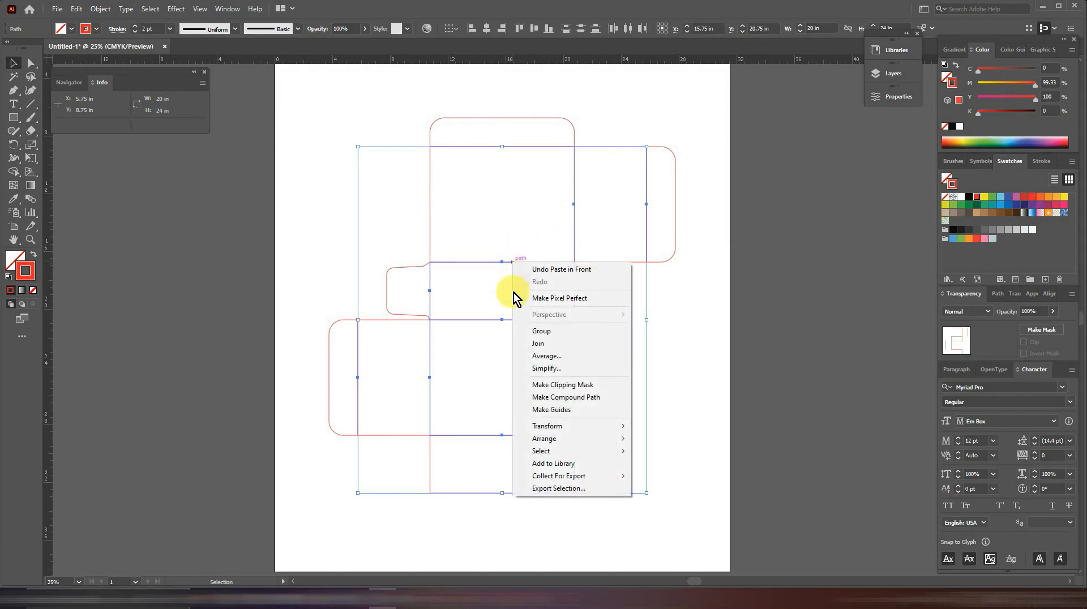
left_click(540, 332)
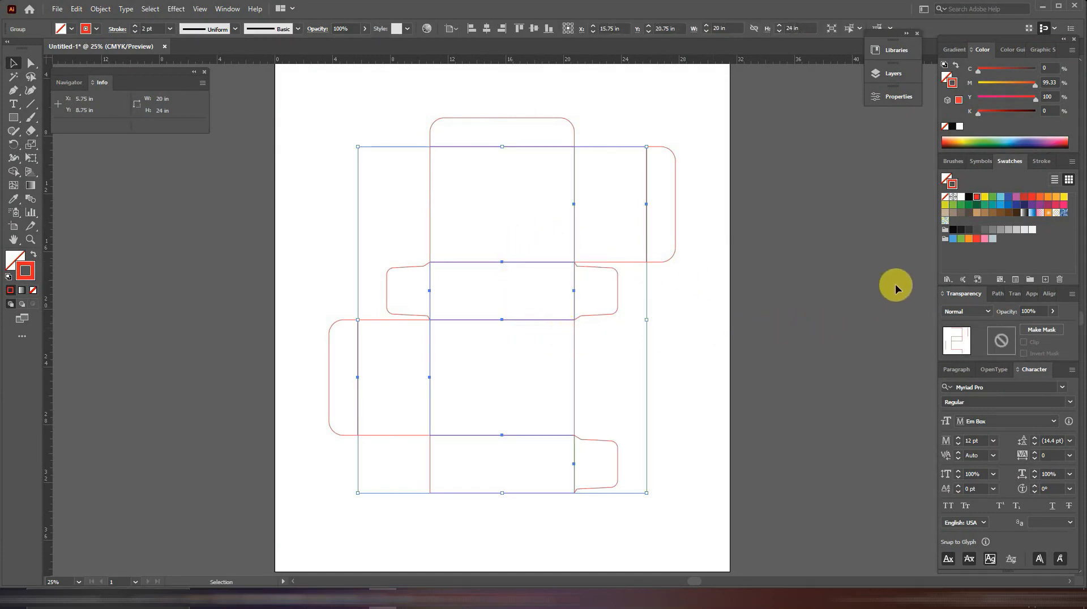
Give the grouped fold lines a dark green dashed stroke with an 8 pt dash
left_click(976, 206)
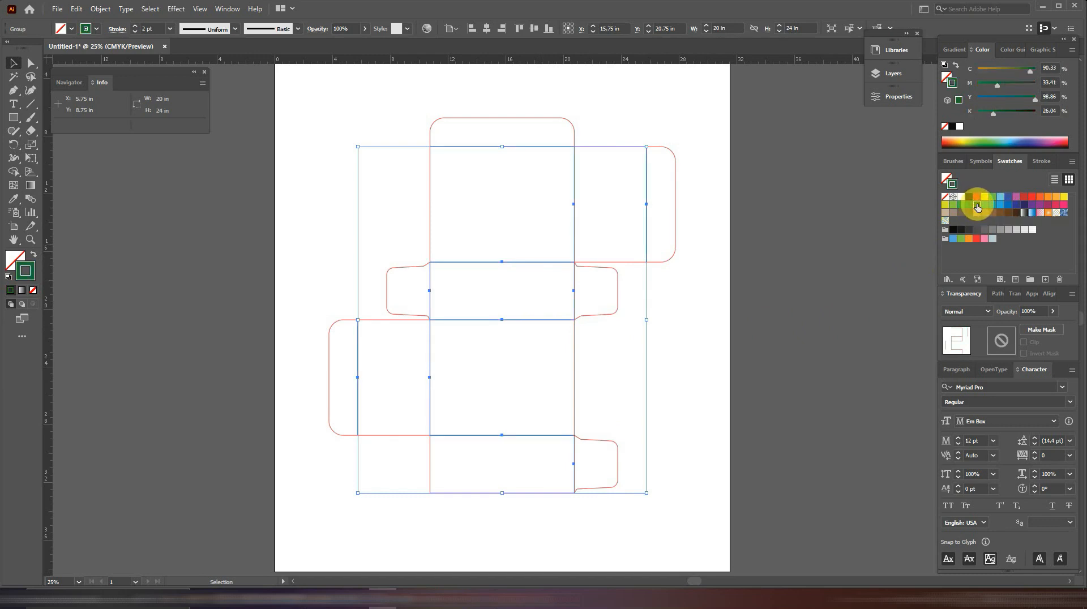
left_click(224, 9)
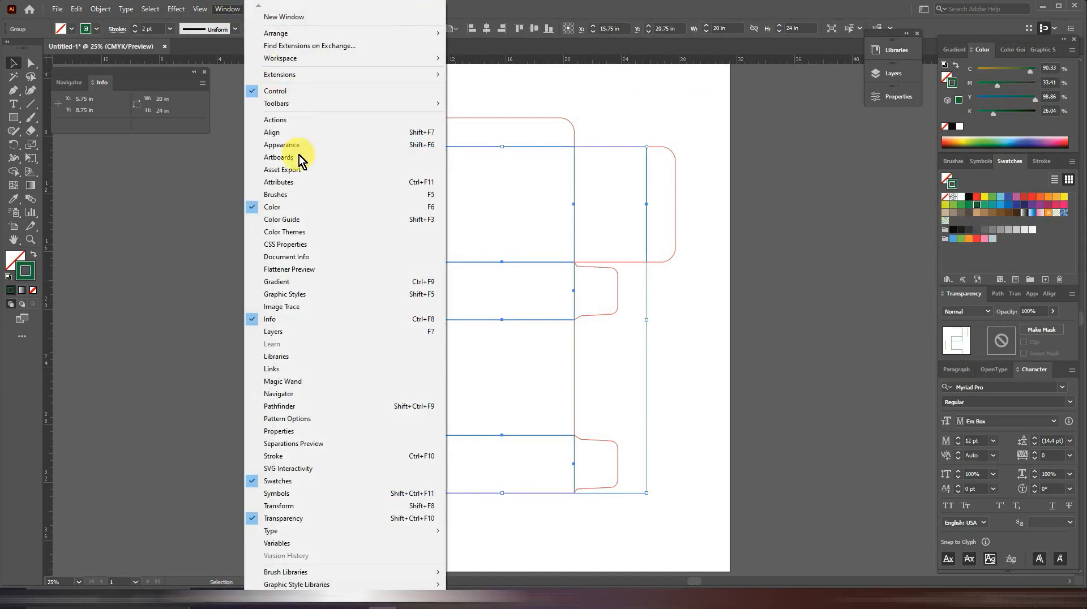
left_click(286, 456)
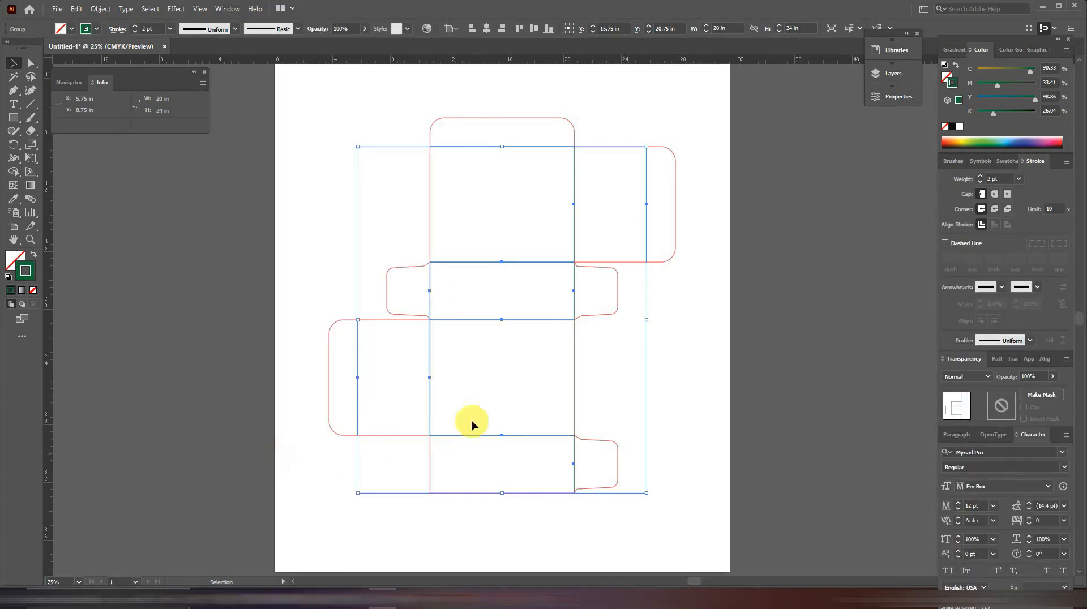
left_click(944, 243)
left_click(950, 258)
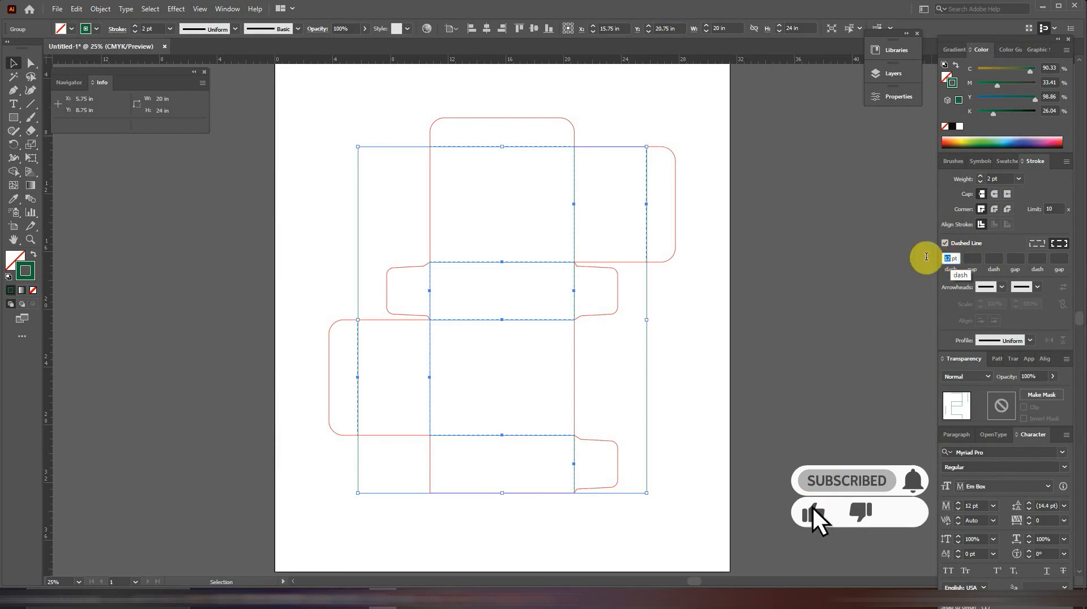
type("8")
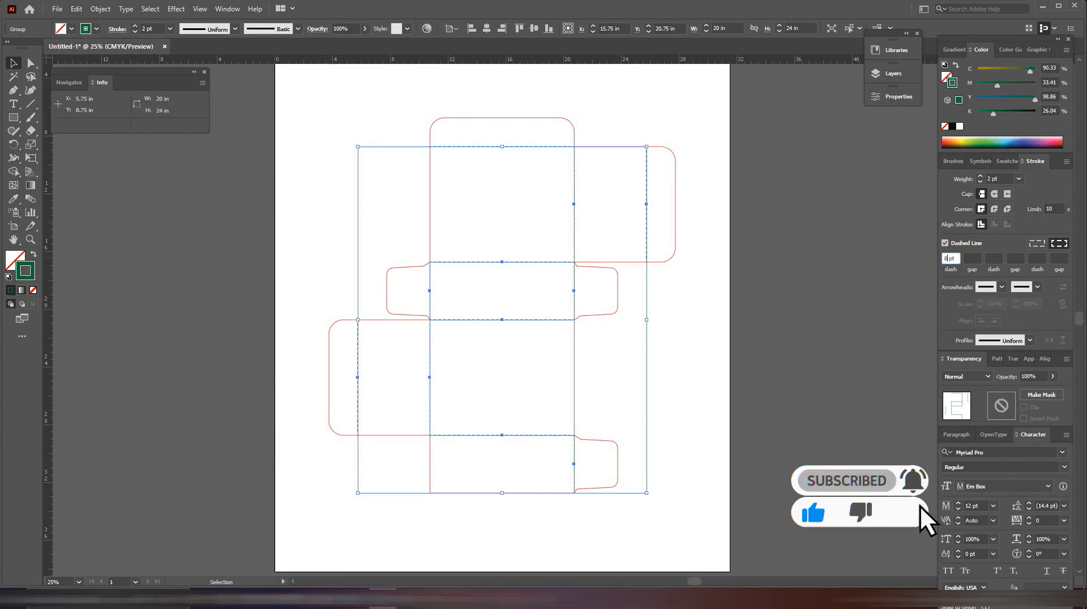
left_click(313, 174)
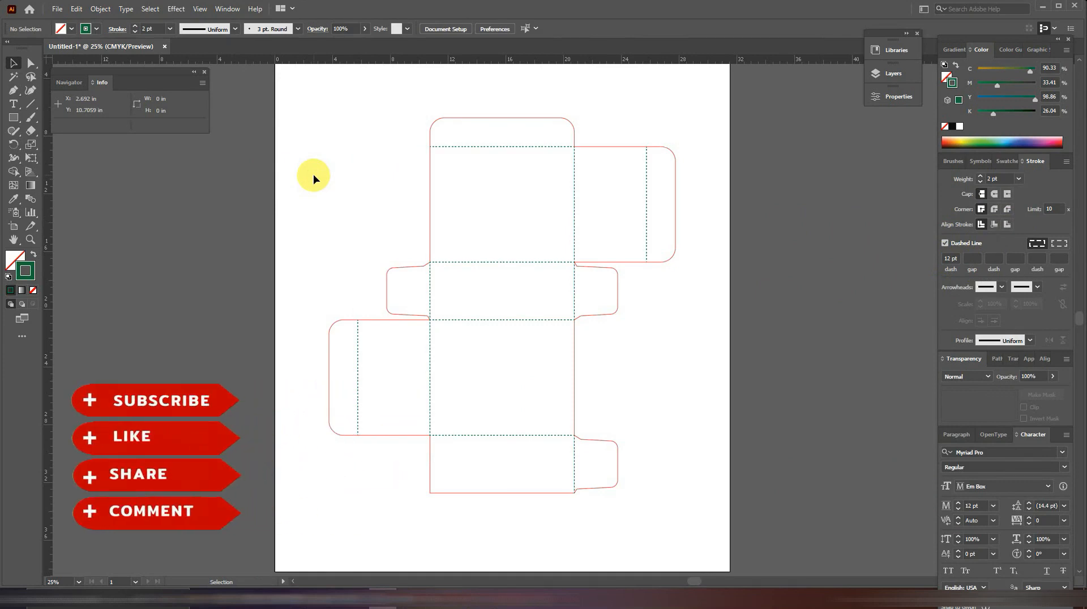
key("ctrl+equal")
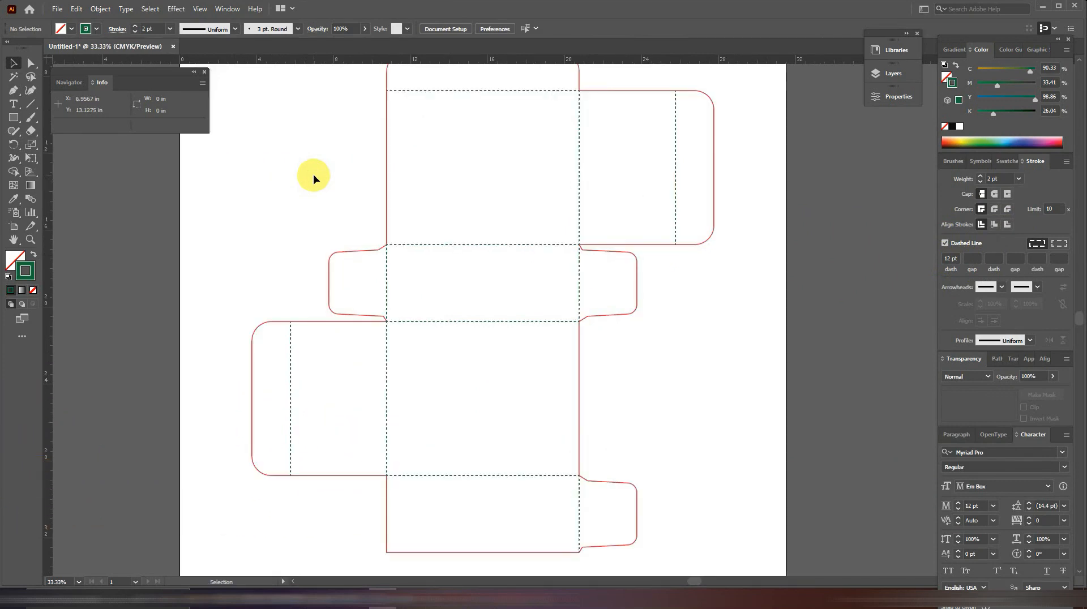
key("ctrl+minus")
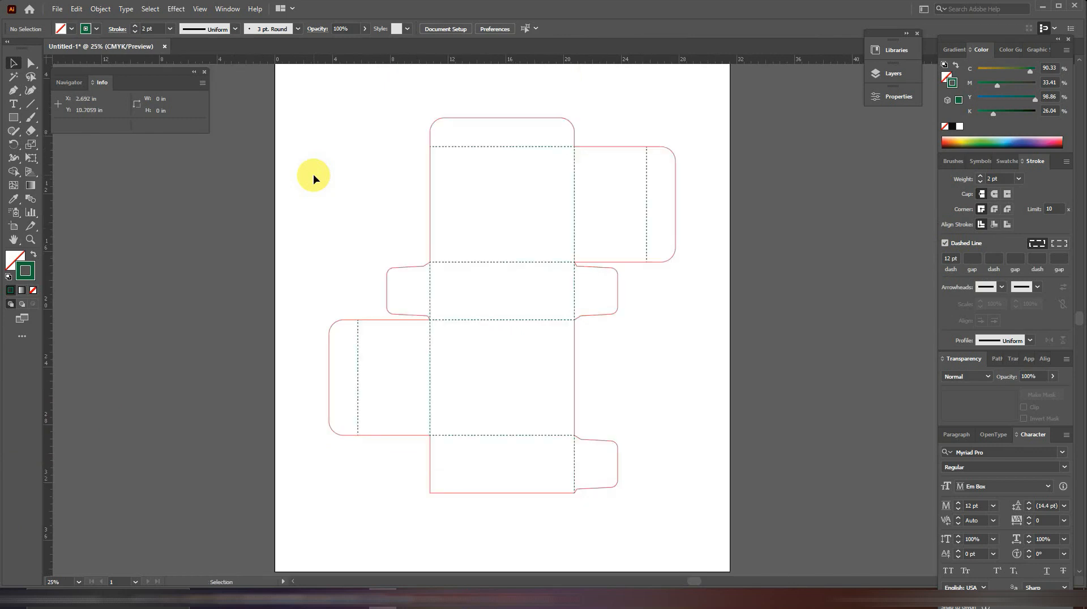